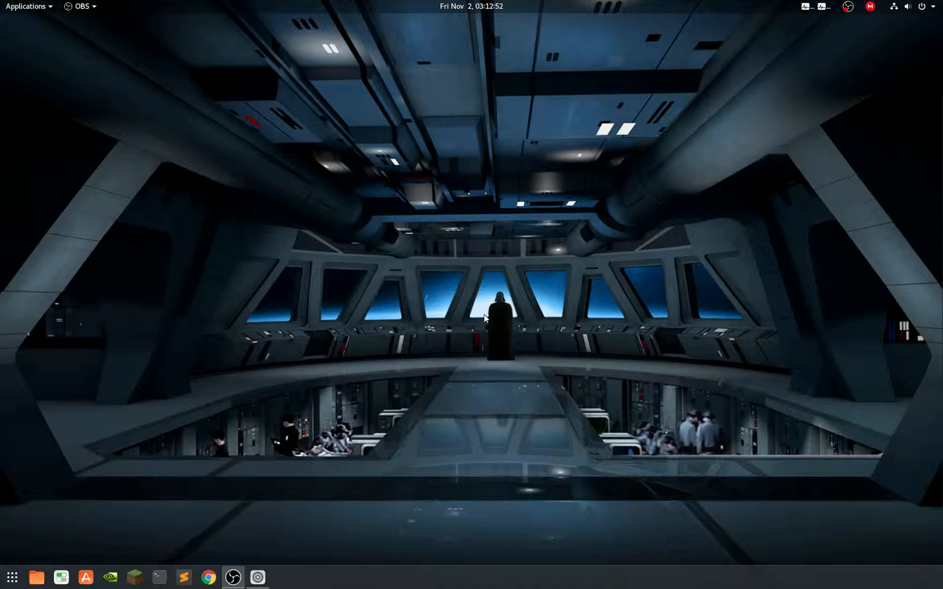
- Bring up the system Settings, view the Ubuntu About details and check the available sound output devices
click(258, 578)
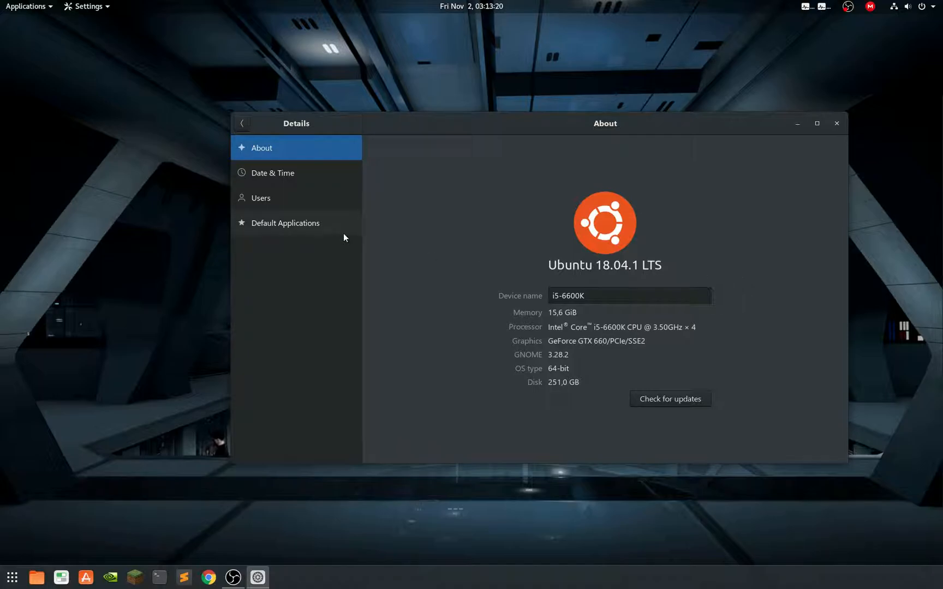
click(243, 124)
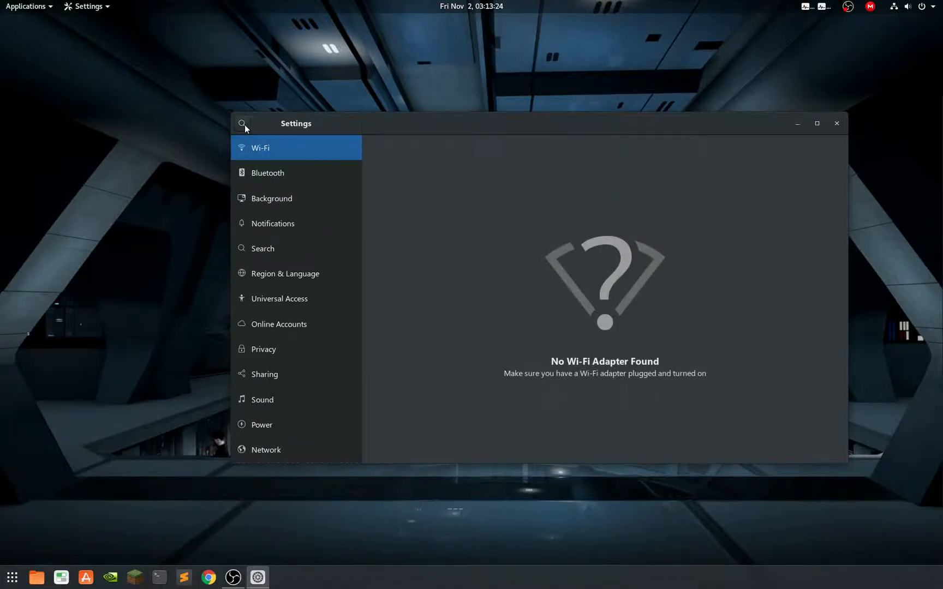
click(260, 400)
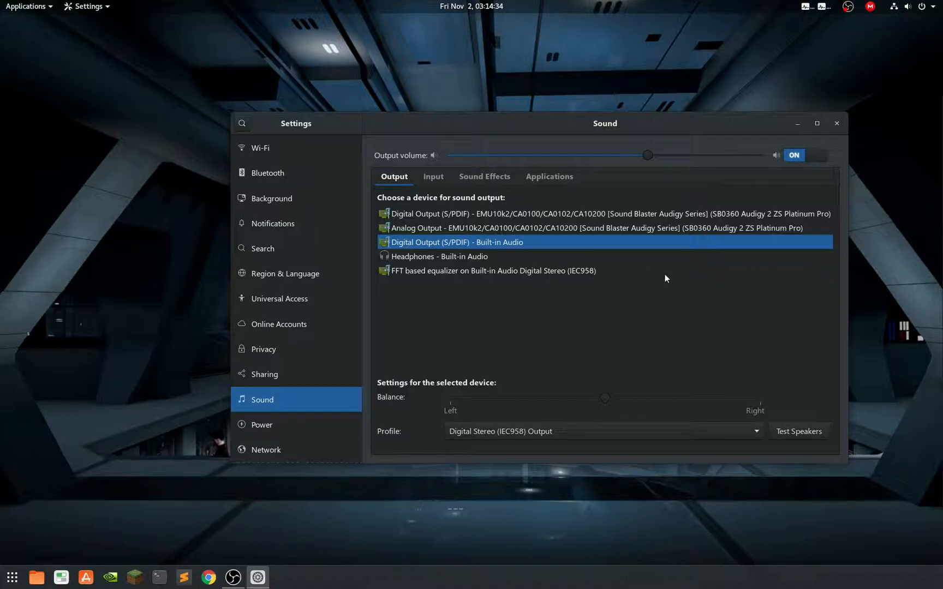
- Review the system's About details again, return to the Sound settings and minimize the Settings window
scroll(300, 441, down, 2)
click(300, 452)
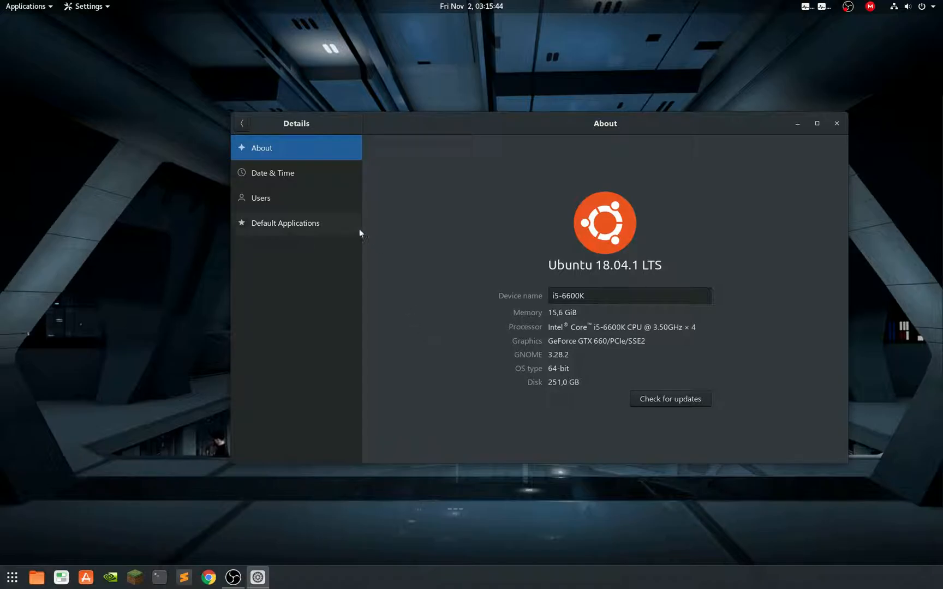
click(241, 123)
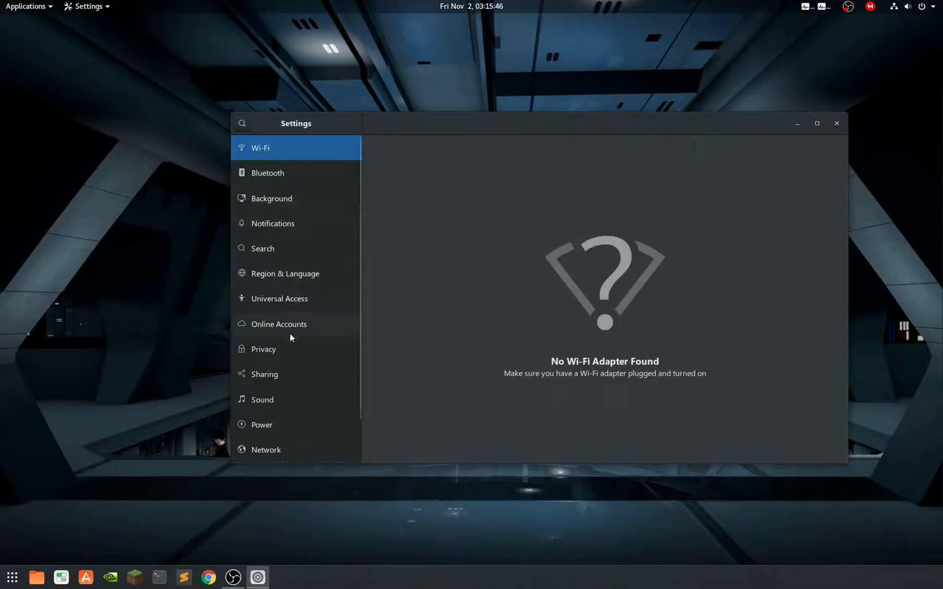
click(279, 401)
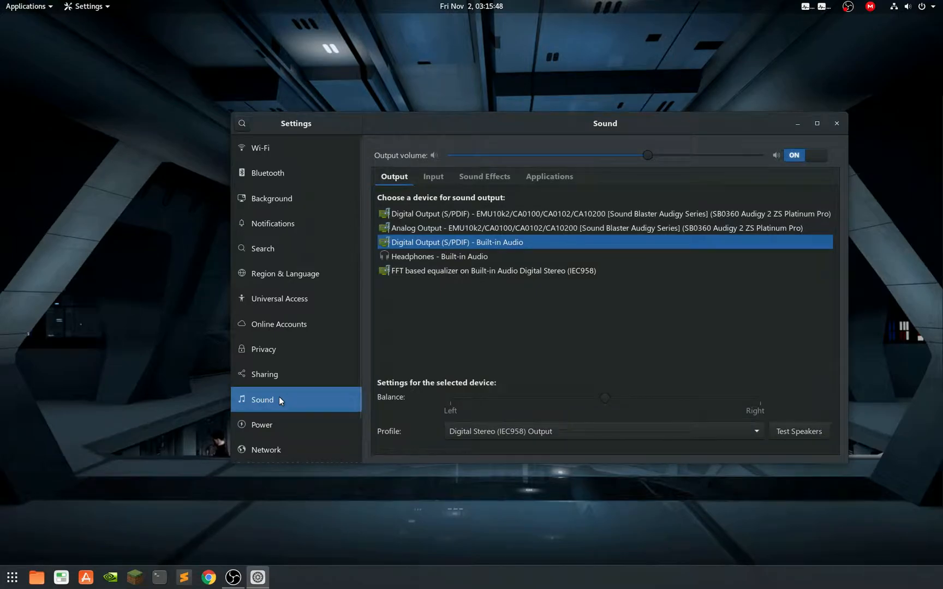
click(796, 126)
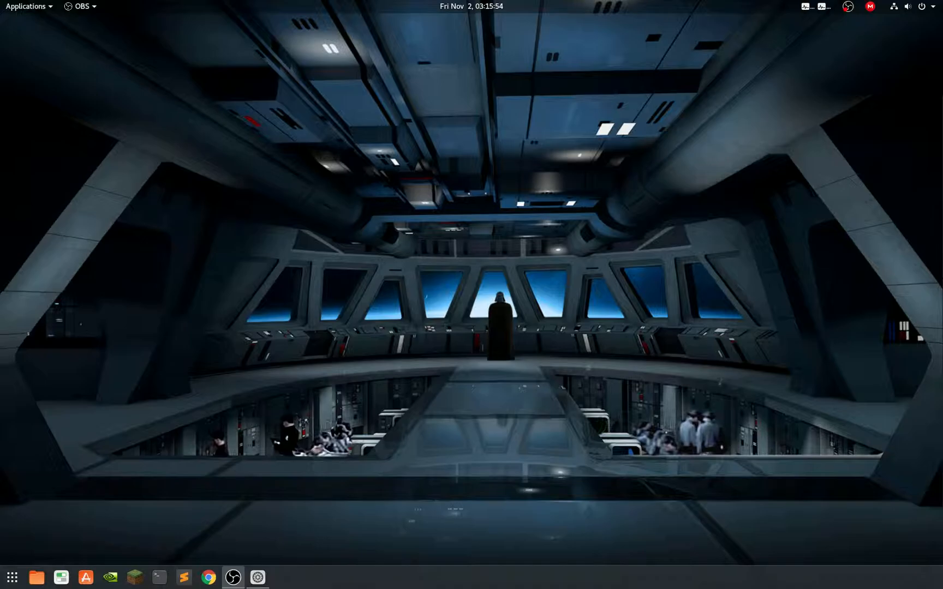
- Bring the OBS window onto this monitor, examine the Recording output settings without changing them, and move the window back to the other monitor
drag(942, 117, 440, 101)
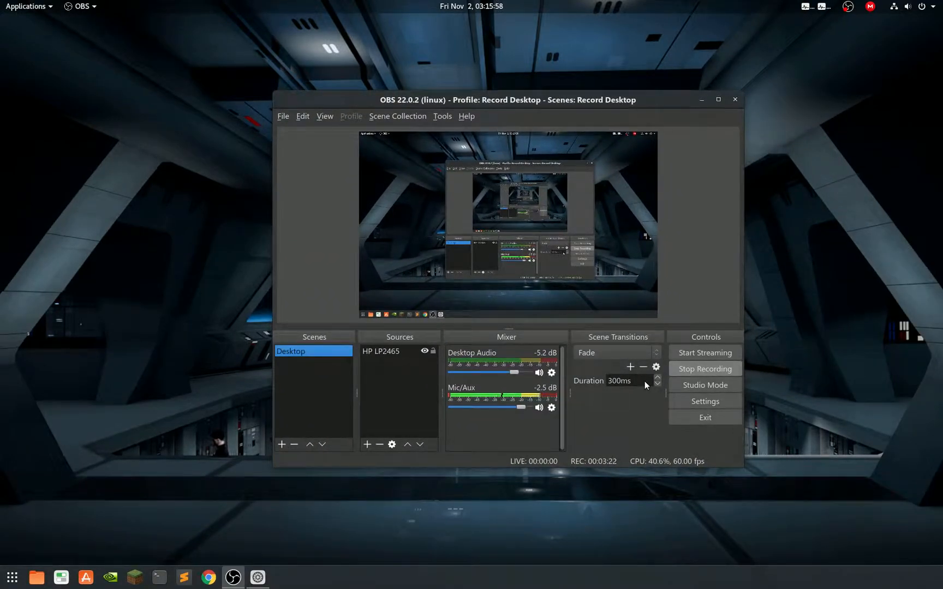
click(689, 407)
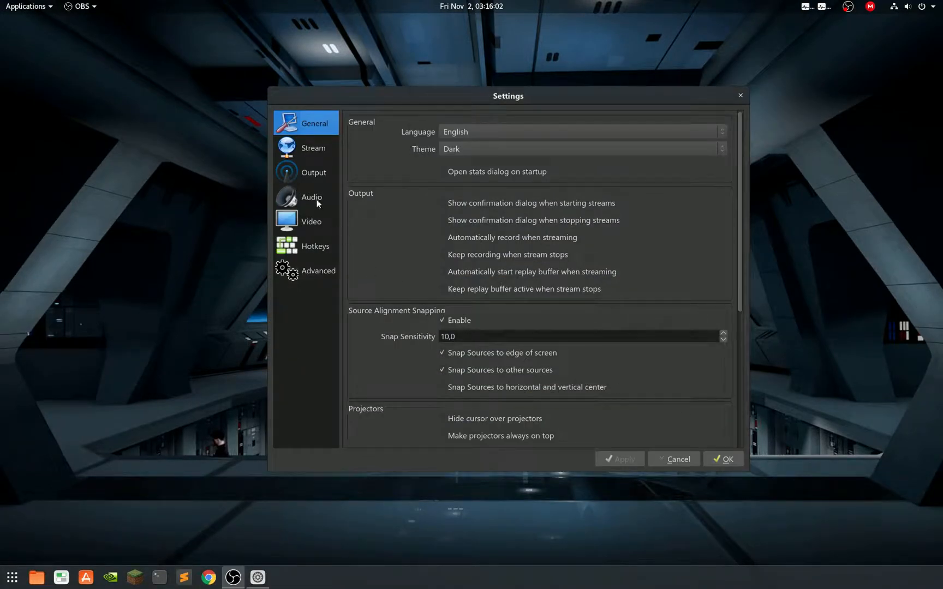
click(315, 174)
click(518, 155)
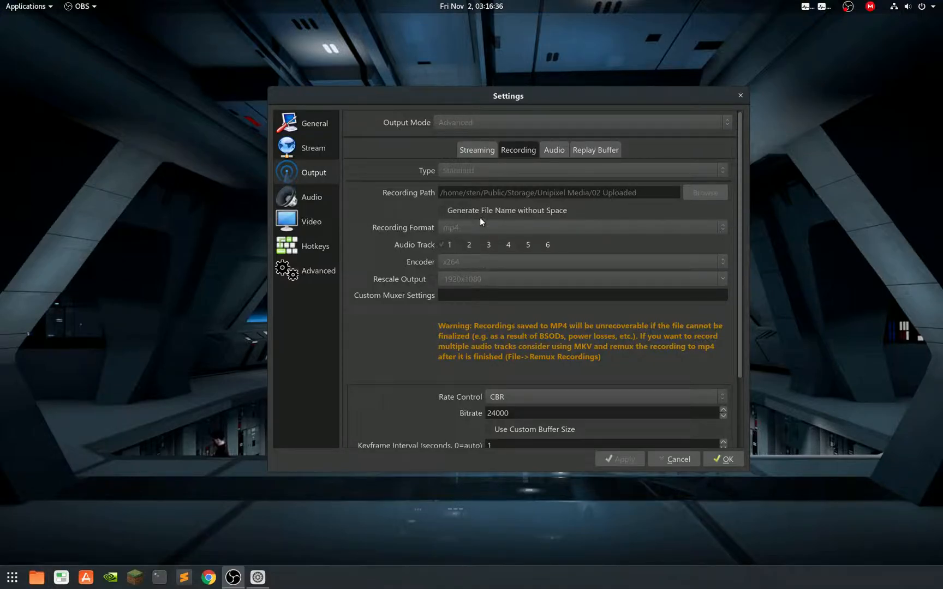
click(675, 462)
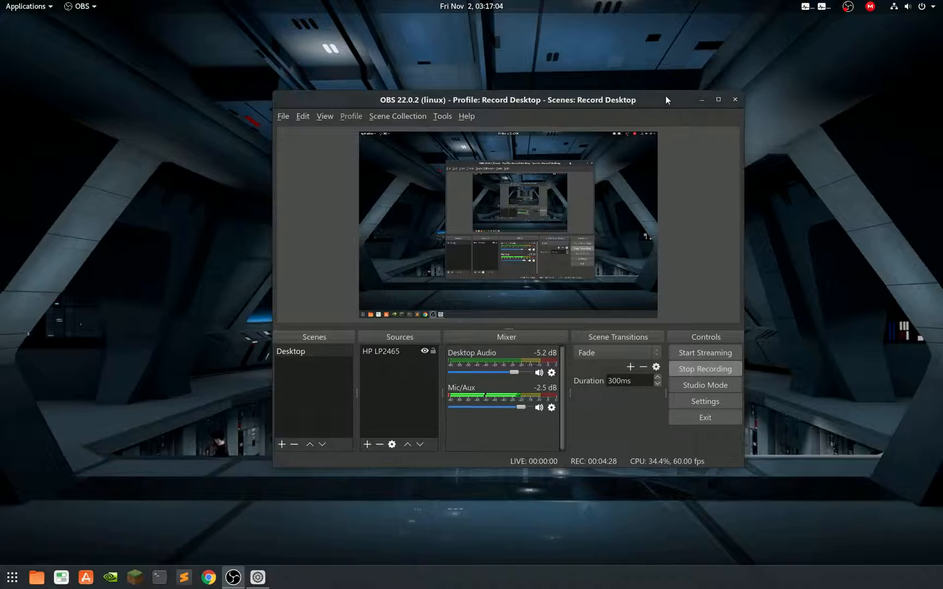
drag(666, 100, 942, 126)
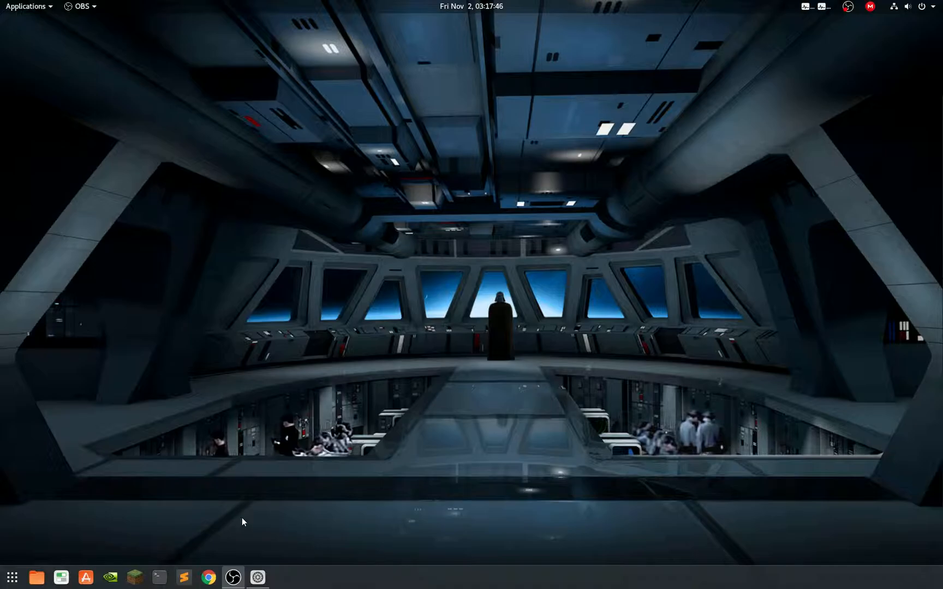
- Close the system Settings and show the X Server Display Configuration in NVIDIA X Server Settings
click(258, 578)
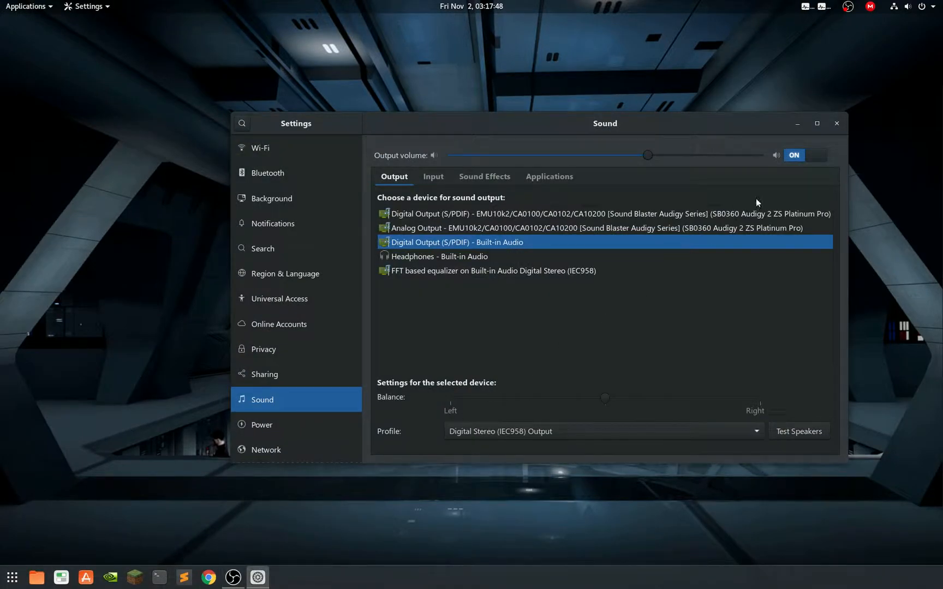
click(837, 124)
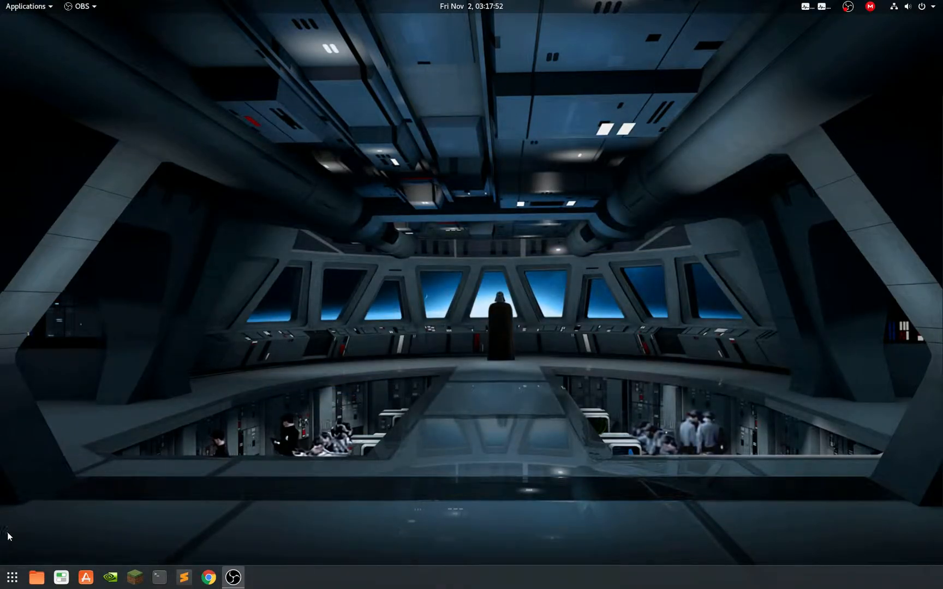
click(110, 577)
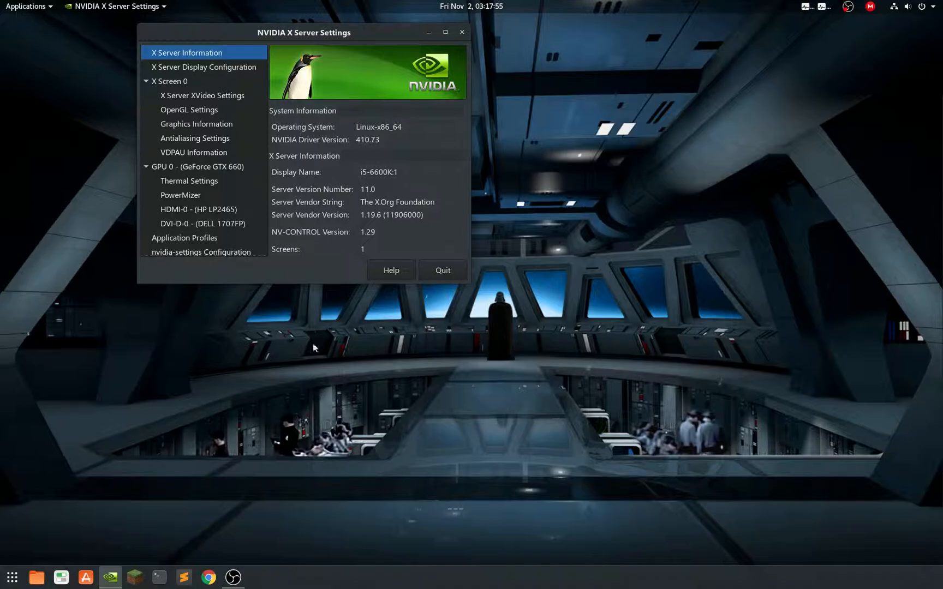
click(249, 67)
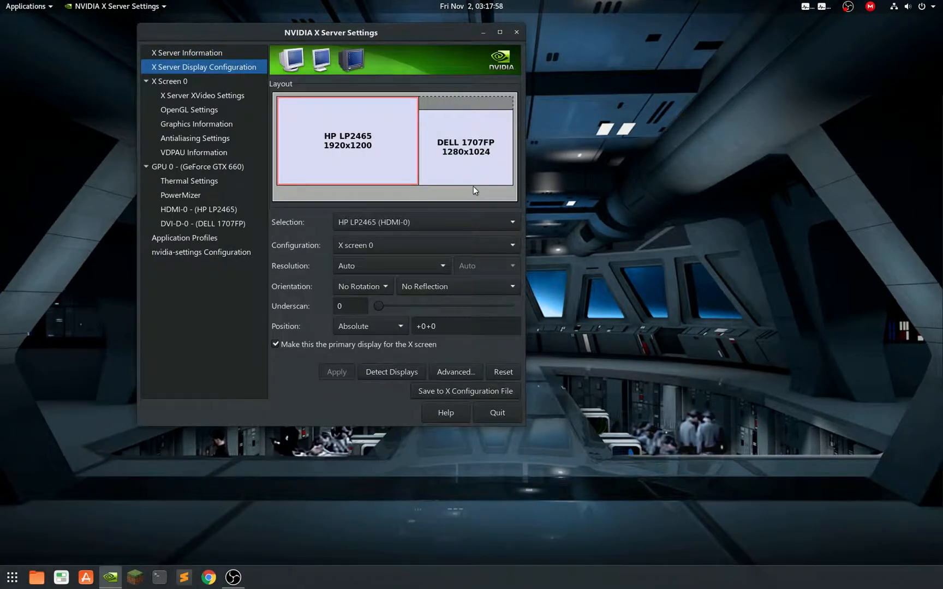
- Try aligning the DELL 1707FP display with the HP LP2465's top edge, and move it back to bottom alignment at +1920+176
drag(470, 156, 471, 142)
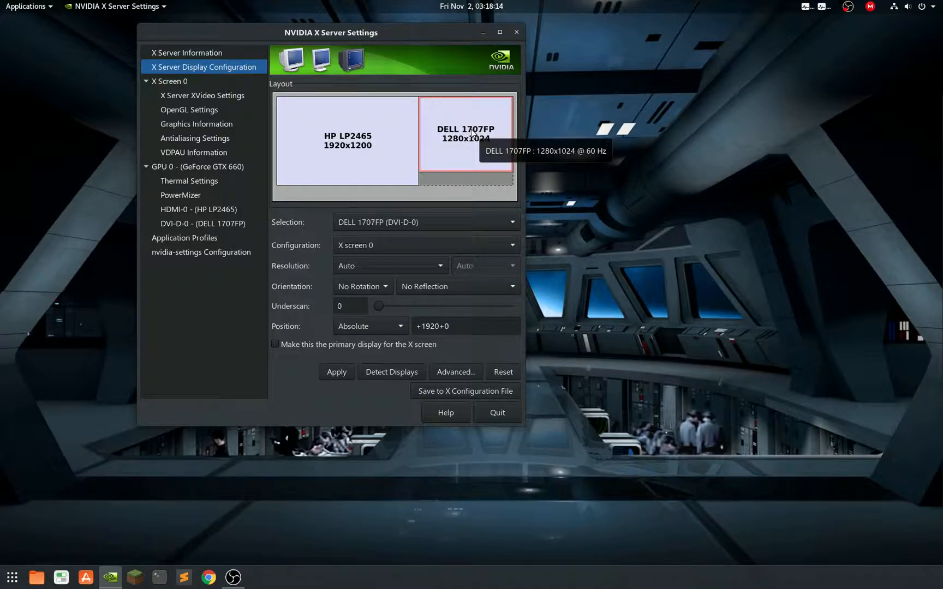
drag(470, 154, 472, 169)
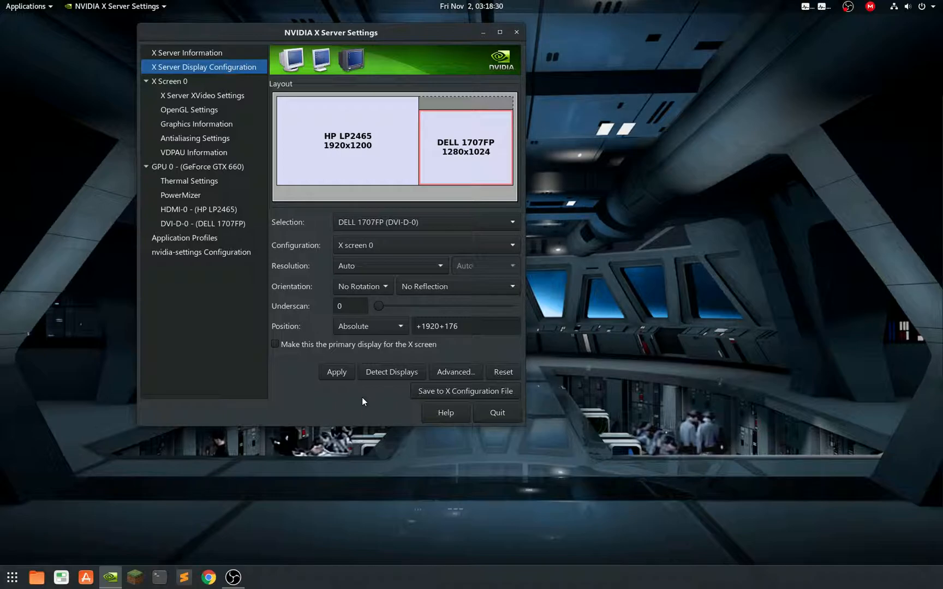
- Examine the advanced composition pipeline options for the DELL 1707FP and HP LP2465 displays, and quit NVIDIA X Server Settings
click(459, 372)
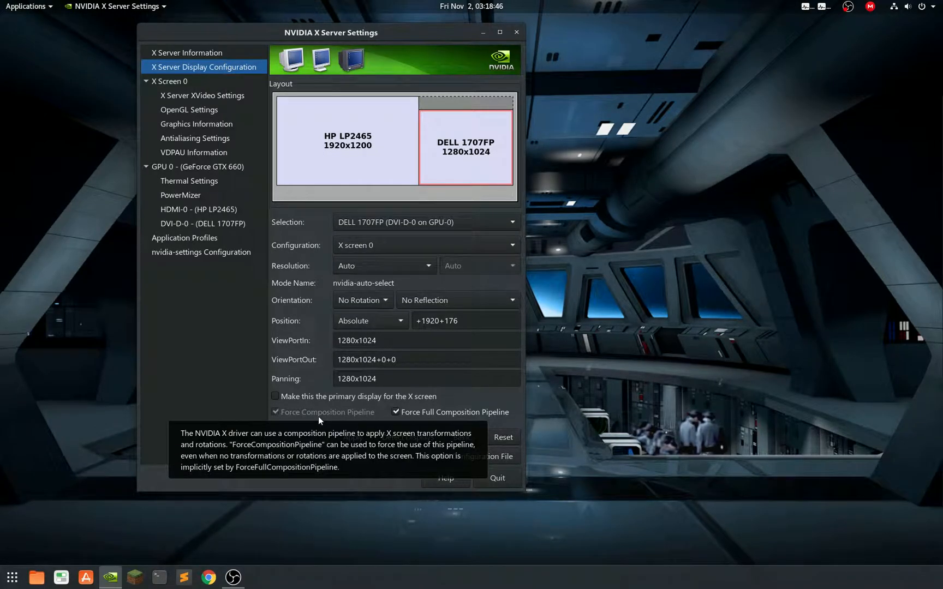
click(359, 141)
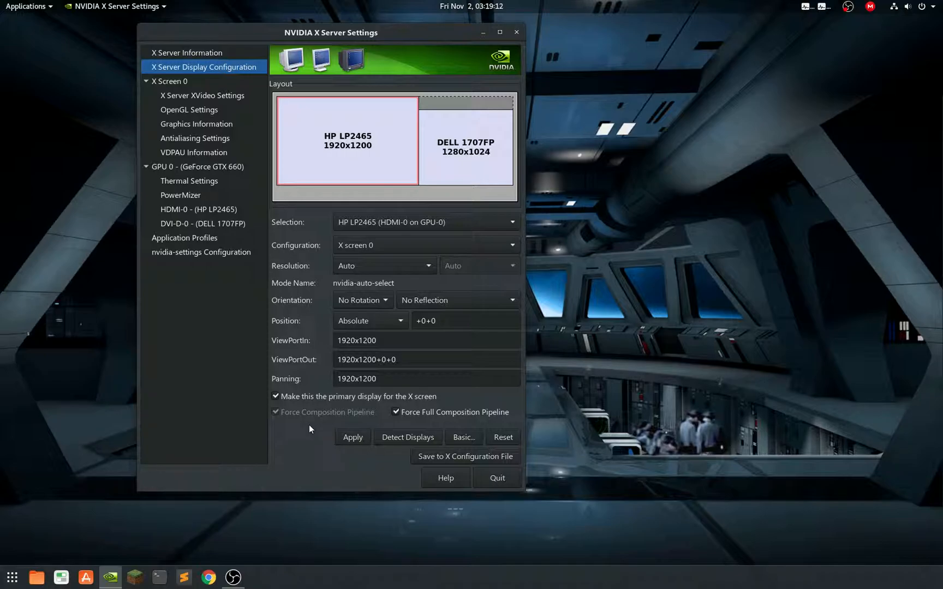
click(508, 481)
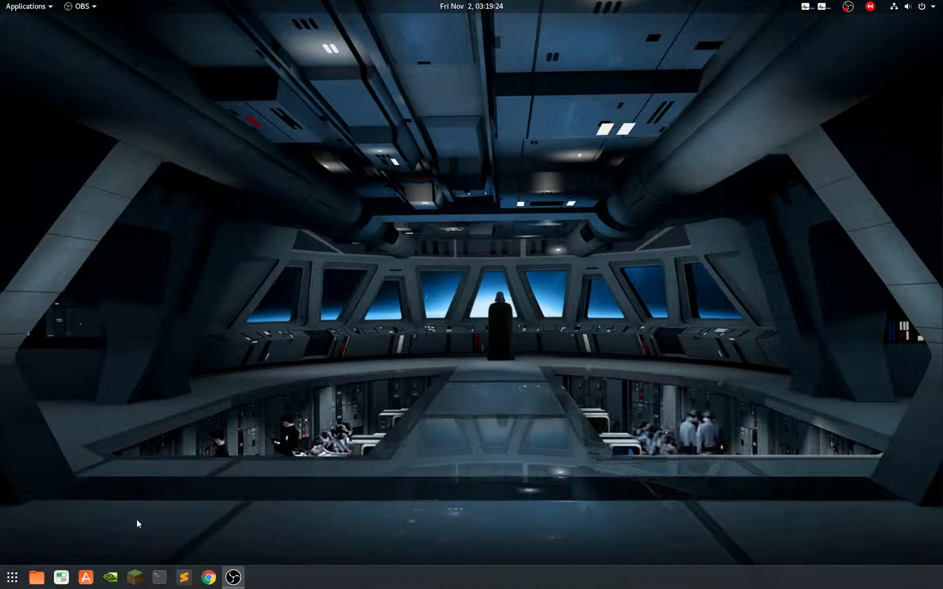
- Switch to Tweaks, show the installed extensions and review the Vitals extension's sensor preferences
click(63, 578)
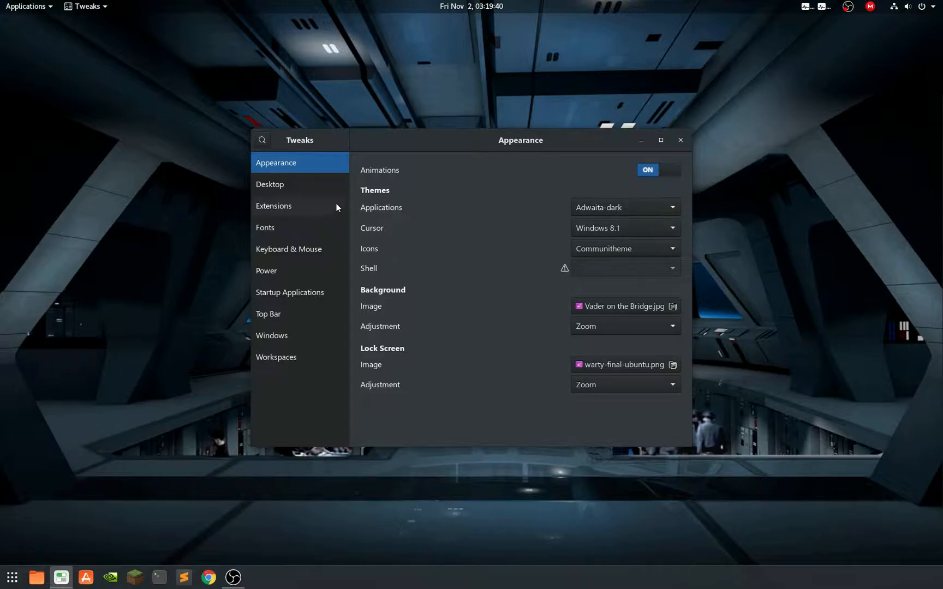
click(309, 206)
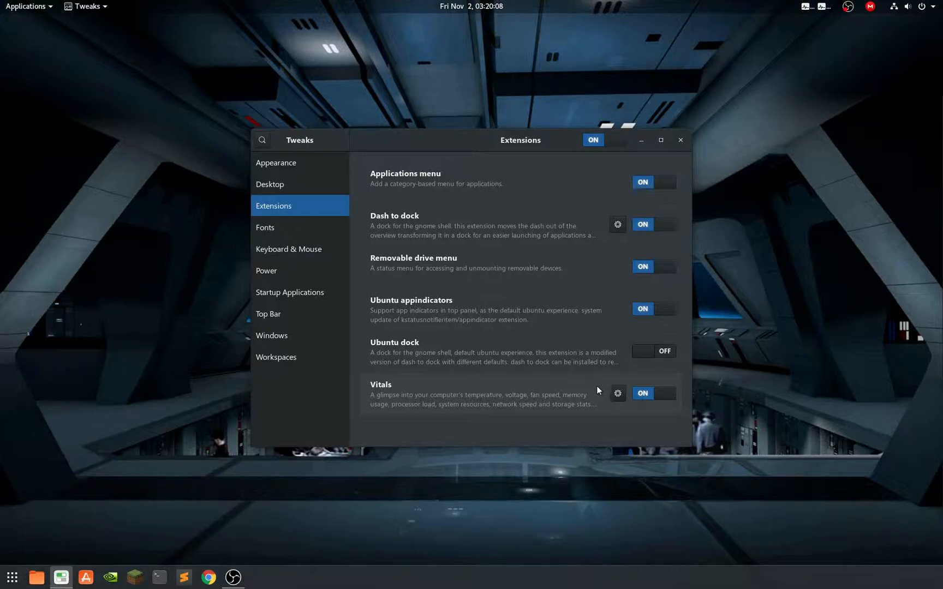
click(617, 393)
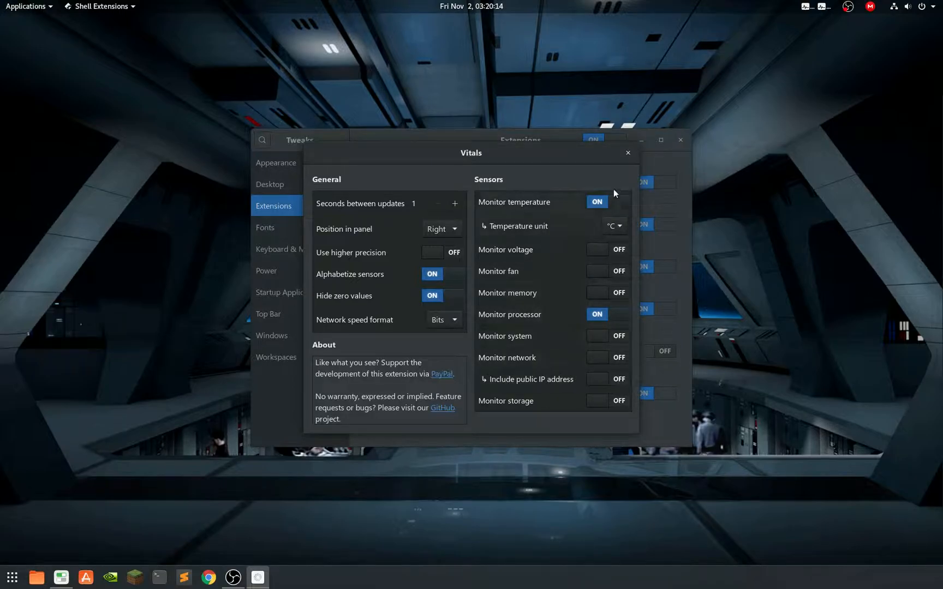
click(627, 154)
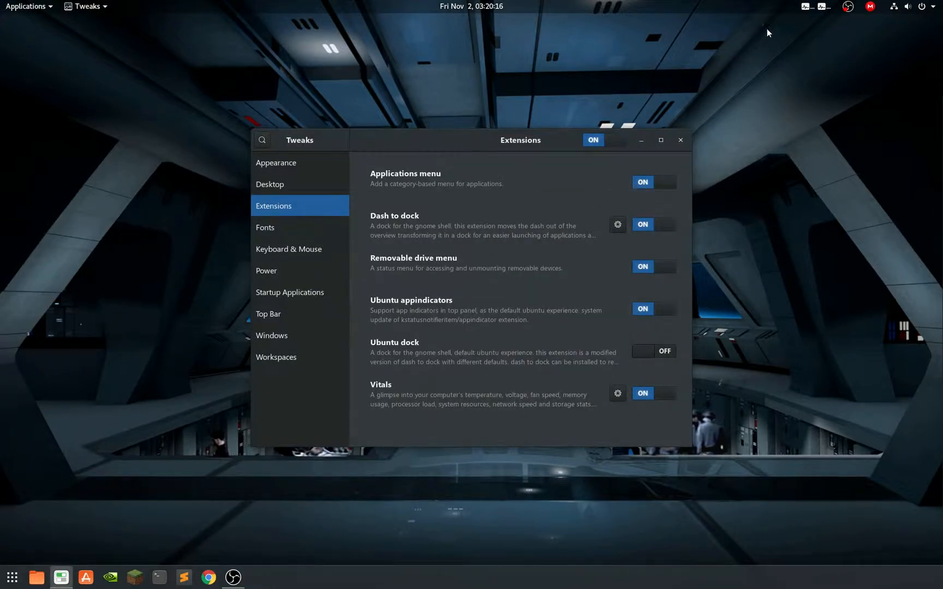
- Inspect the detailed Temperature and Processor readings of the Vitals extension
click(820, 8)
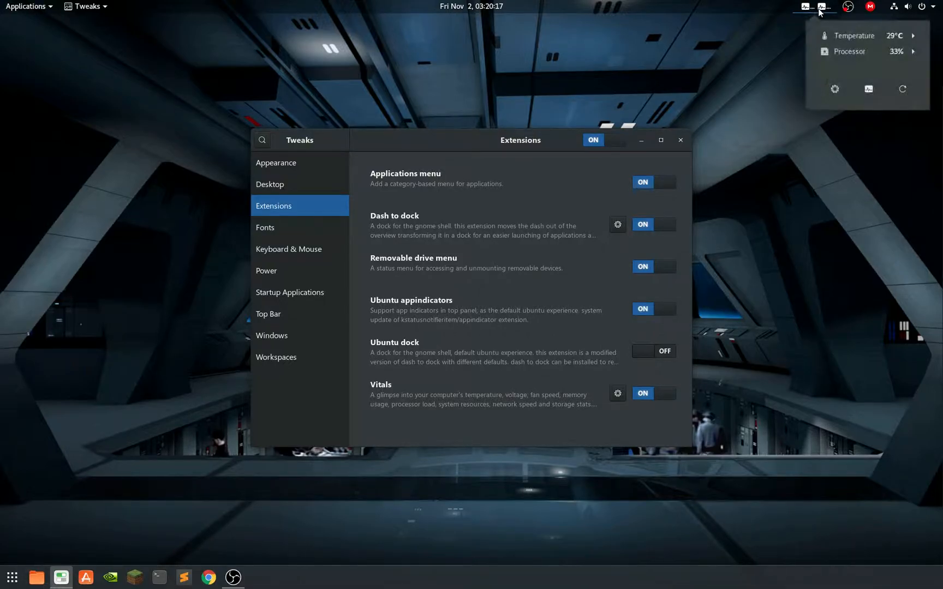
click(854, 38)
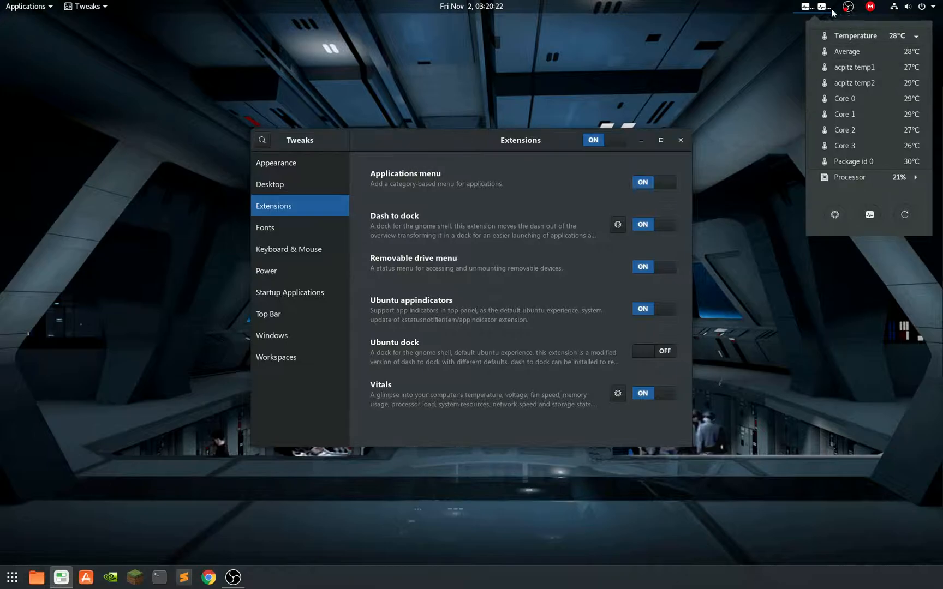
click(849, 176)
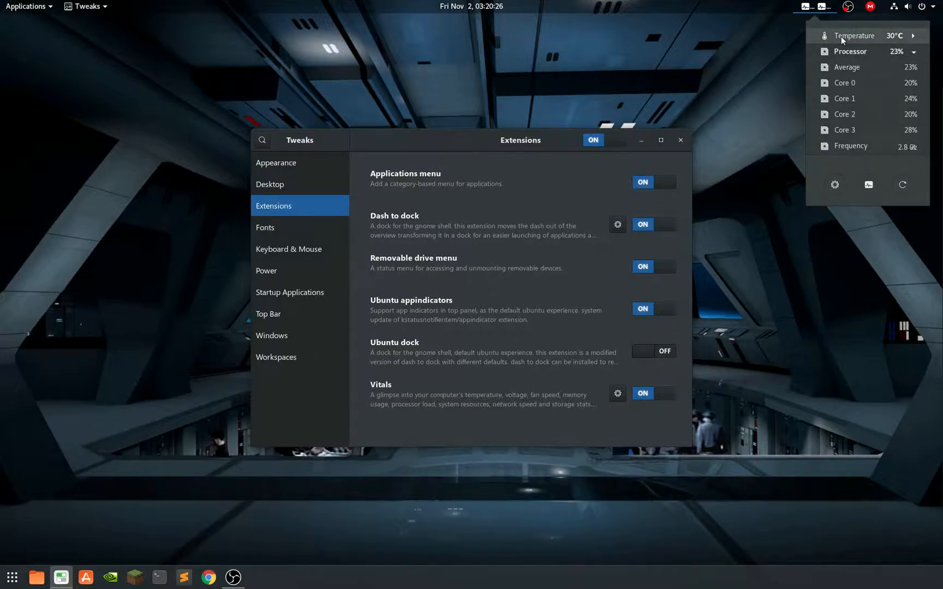
click(822, 8)
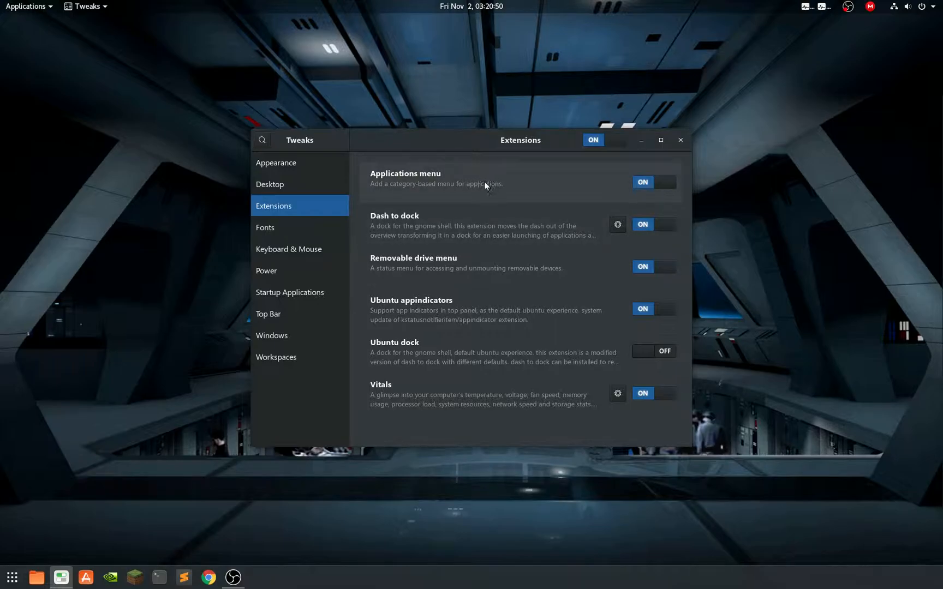
- Browse the Internet and Sound & Video categories of the Applications menu extension and close it
click(29, 7)
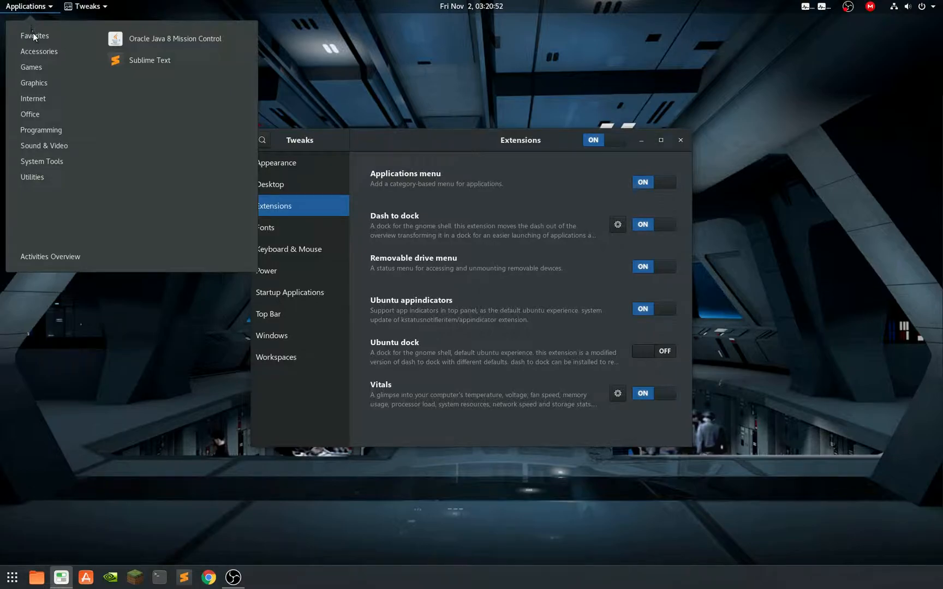
mouse_move(51, 95)
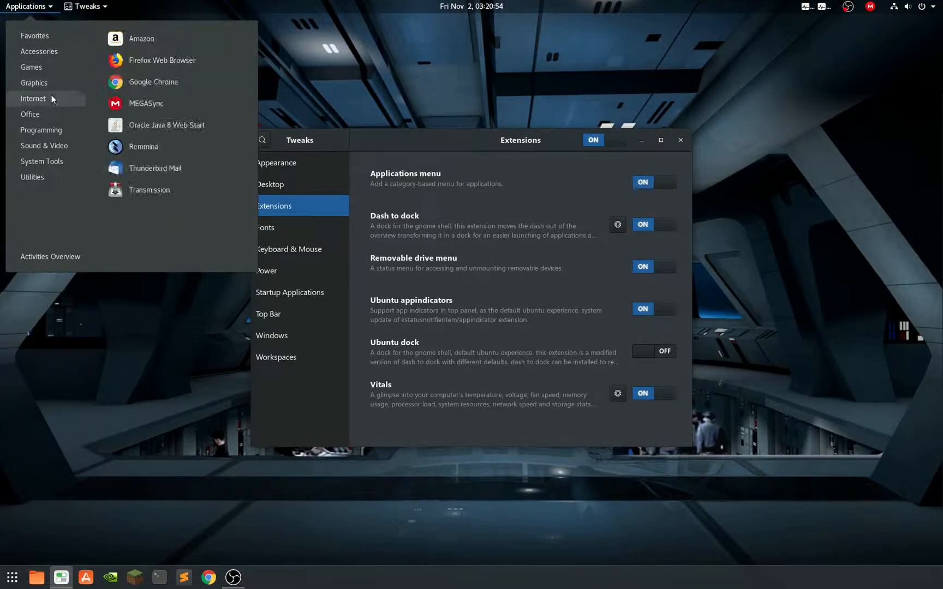
mouse_move(52, 143)
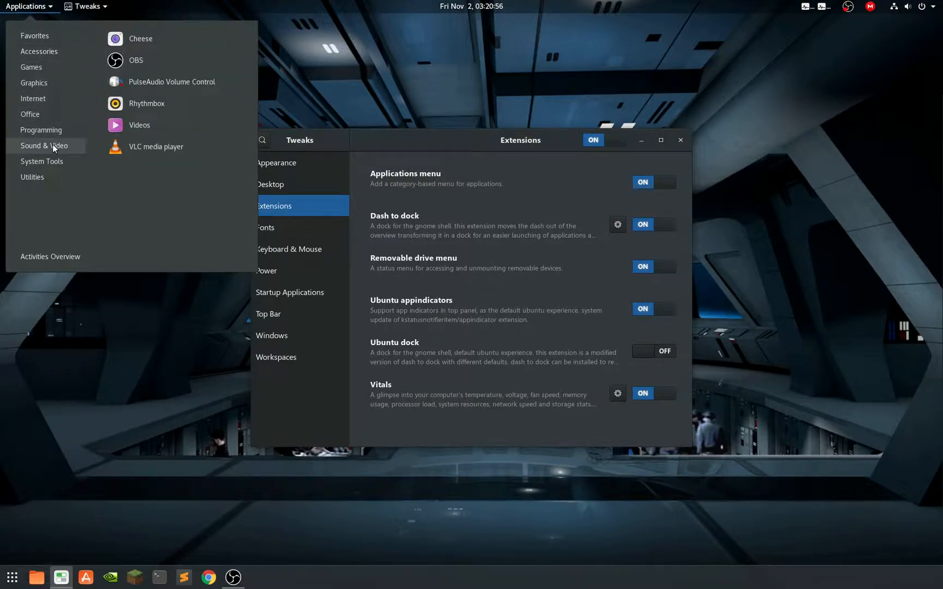
click(409, 137)
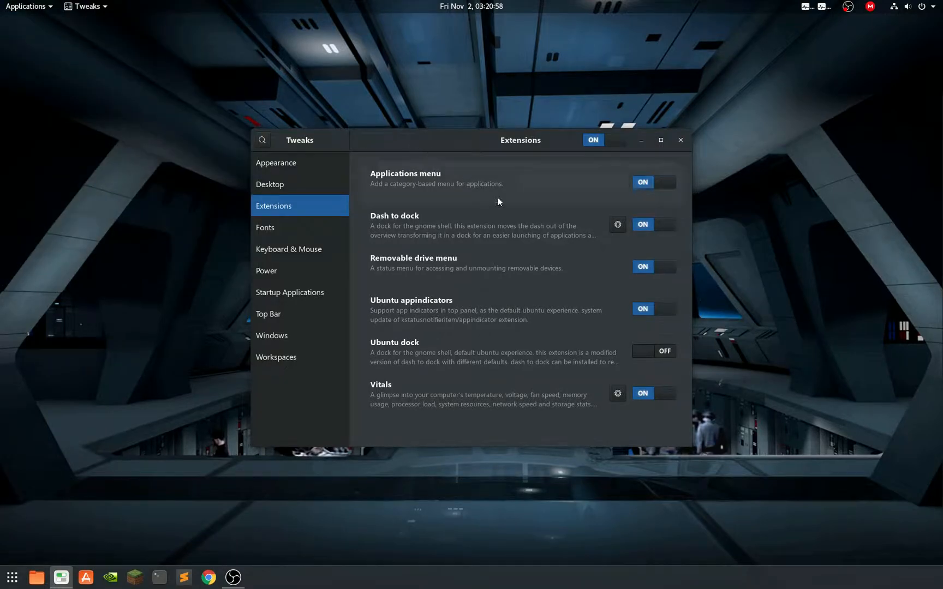
- Review the Position and size and Appearance preferences of the Dash to Dock extension, and close its preferences
click(618, 225)
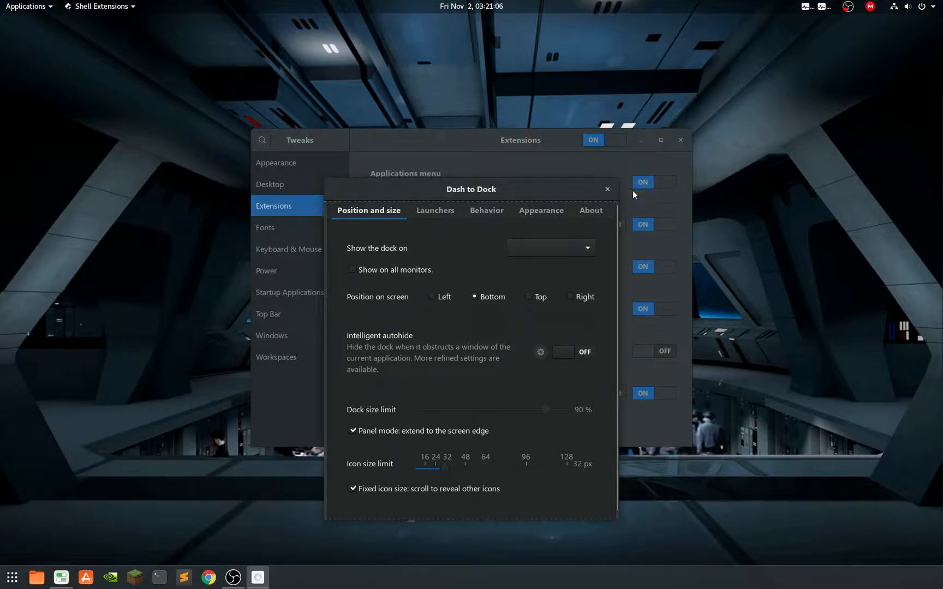
click(540, 214)
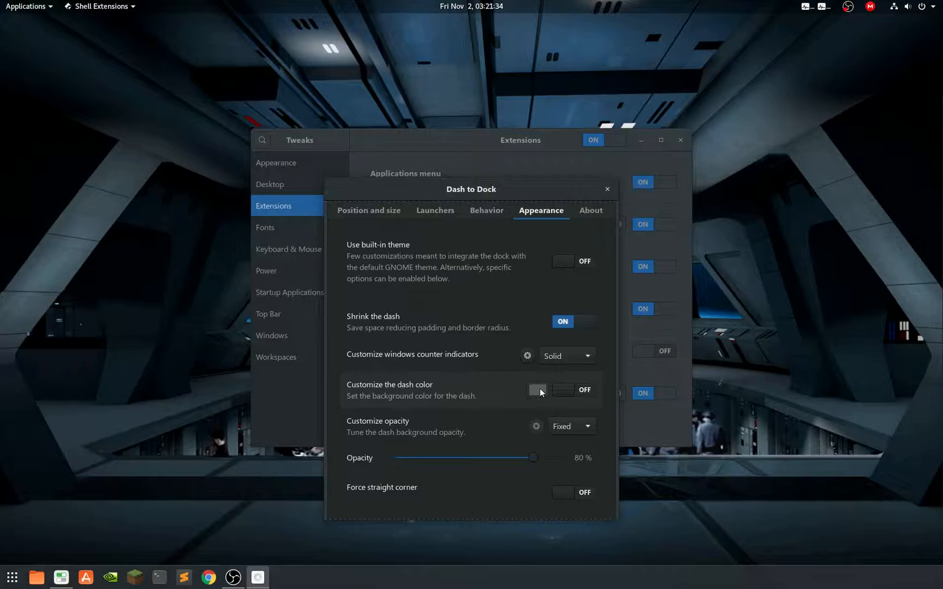
click(607, 189)
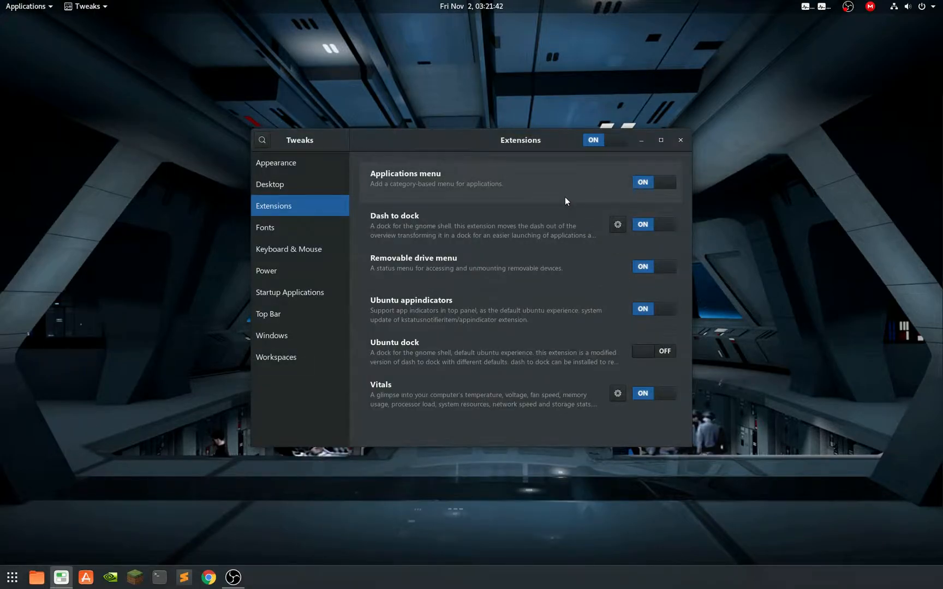
- Show the Appearance themes in Tweaks, and check the Communitheme icons in the application overview before returning
click(277, 169)
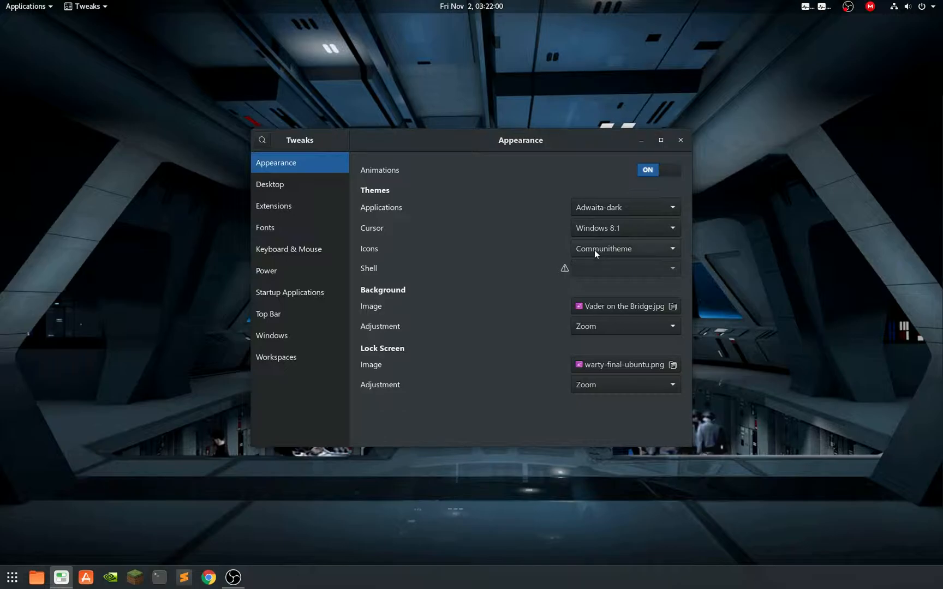
click(11, 579)
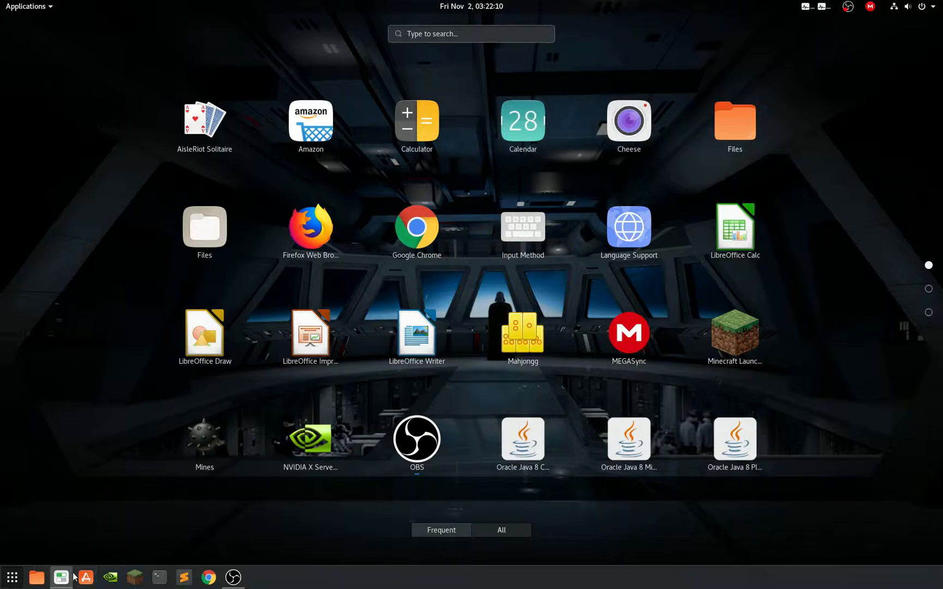
click(12, 577)
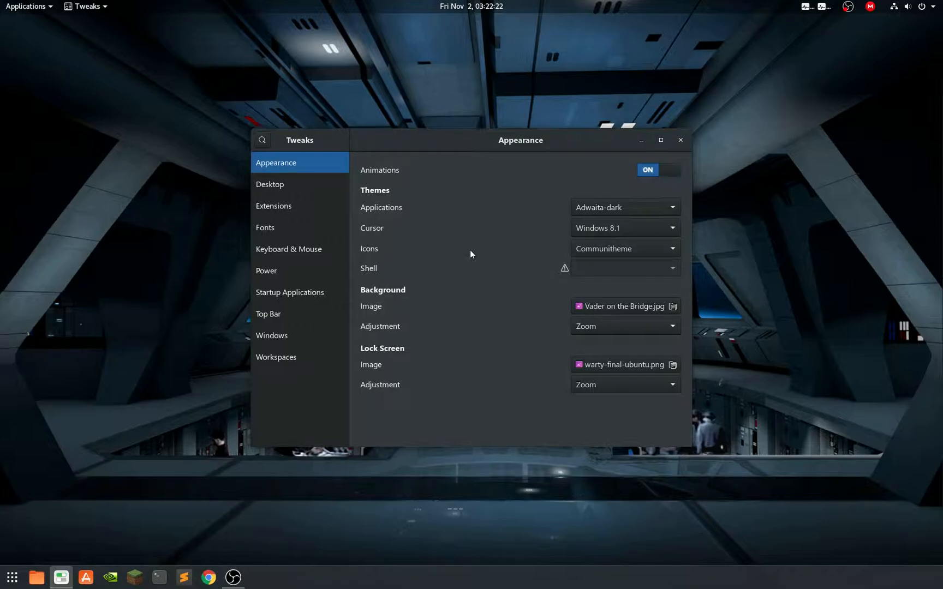
- Switch to Ubuntu Software and search the catalogue for "communit"
click(85, 577)
drag(472, 27, 692, 83)
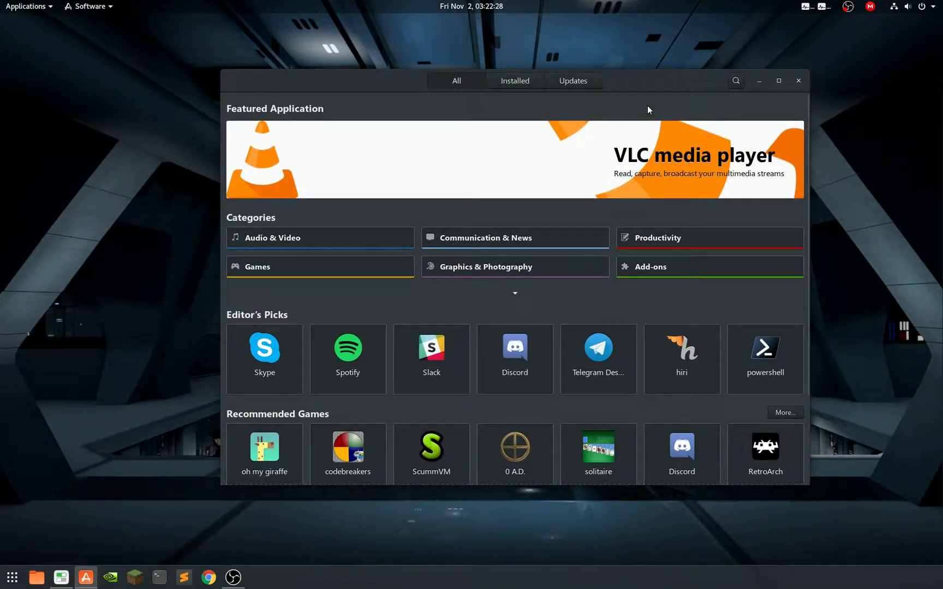
click(735, 80)
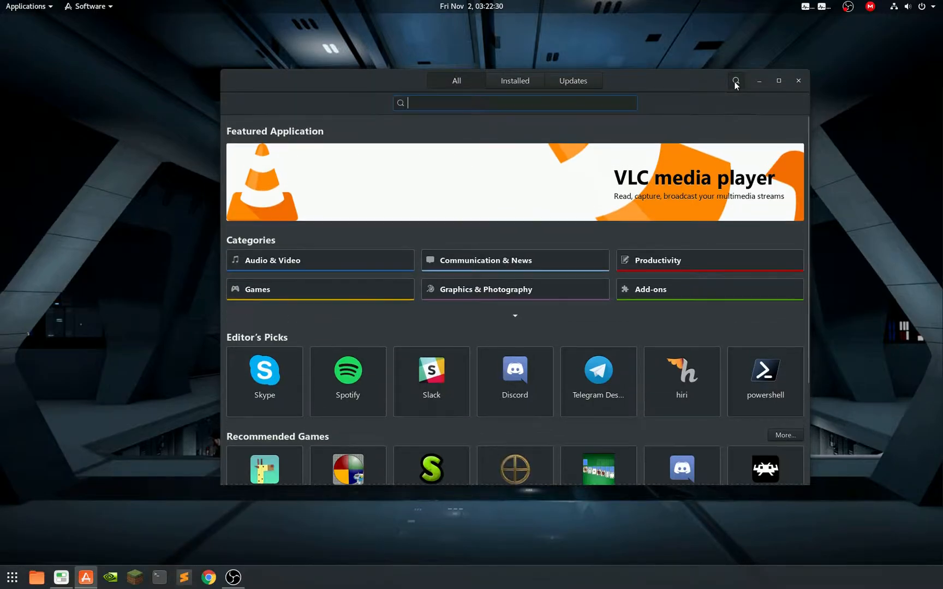
text(com)
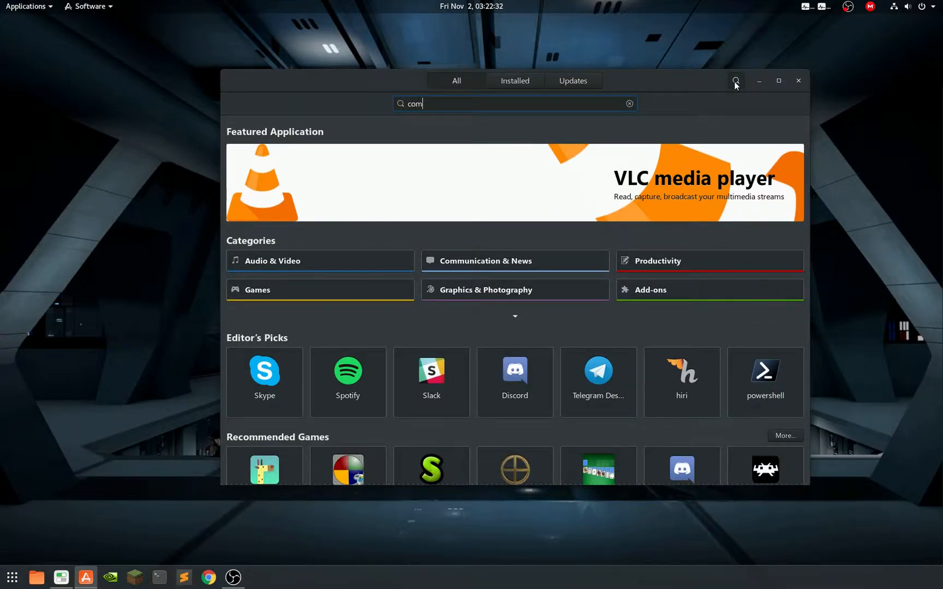
text(munit)
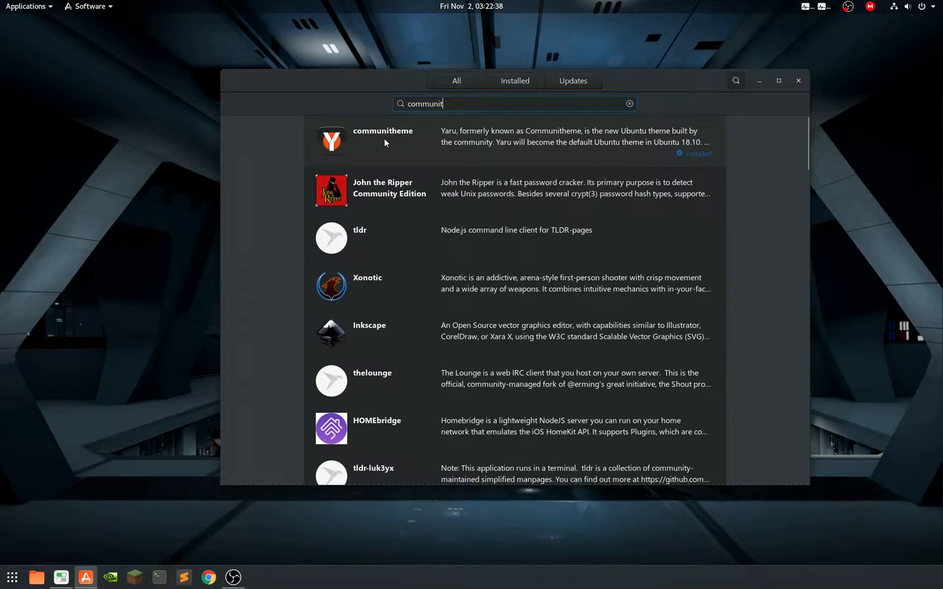
- Read the description on the communitheme package page, return to the search results and close Ubuntu Software
click(384, 139)
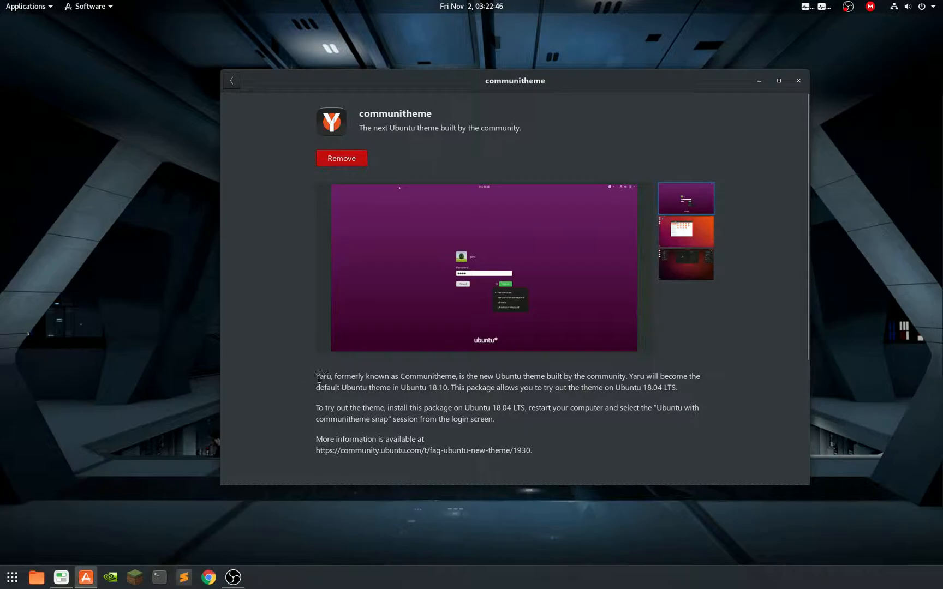
drag(317, 376, 331, 376)
click(233, 85)
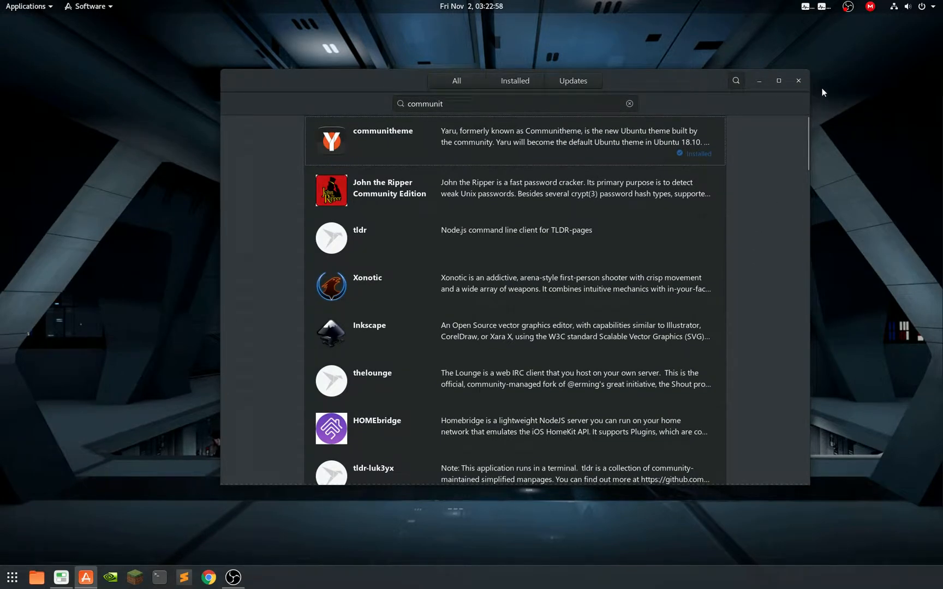
click(798, 82)
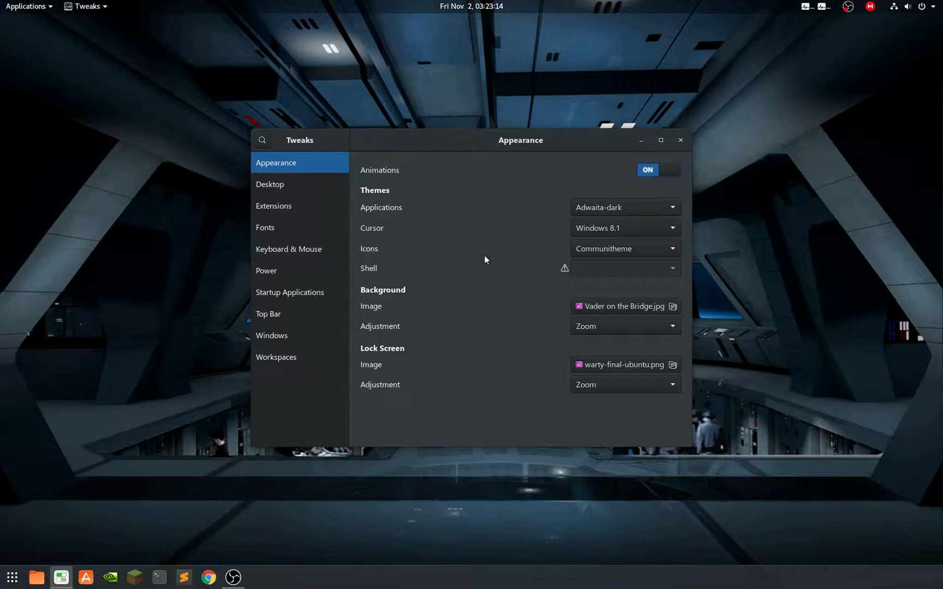
- Try the Gnome PRO II 1.1 applications theme, restore Adwaita-dark and close Tweaks
click(602, 207)
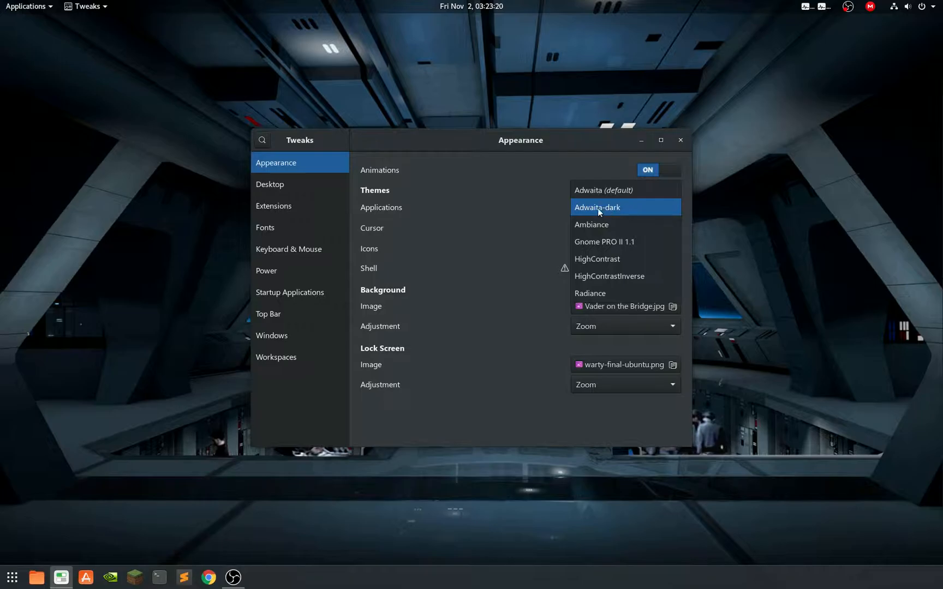
click(597, 243)
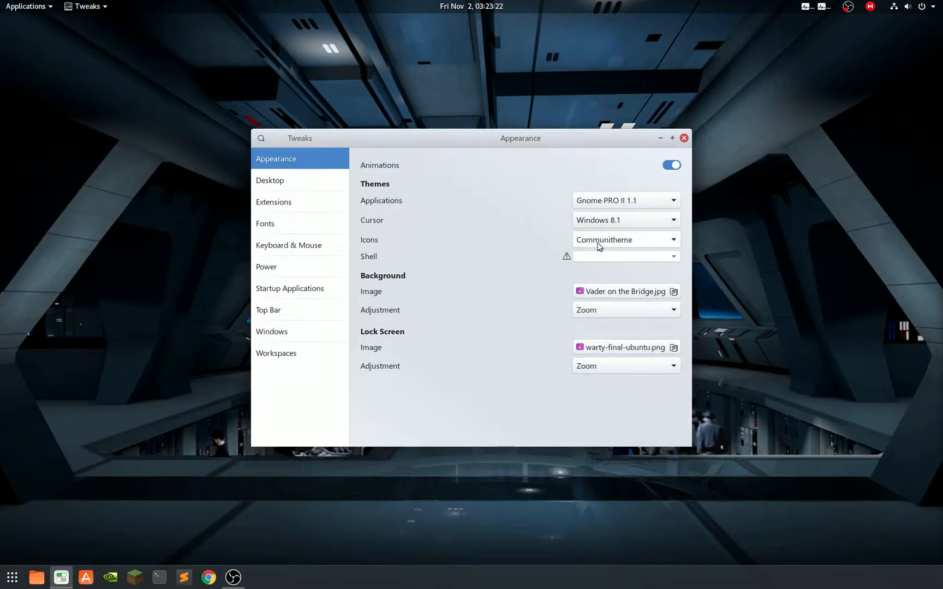
click(606, 201)
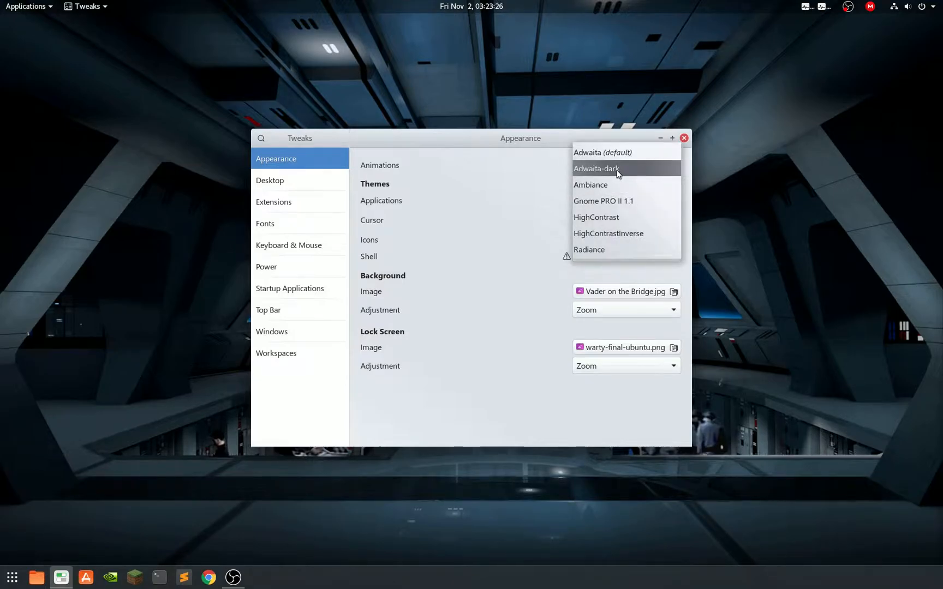
click(633, 169)
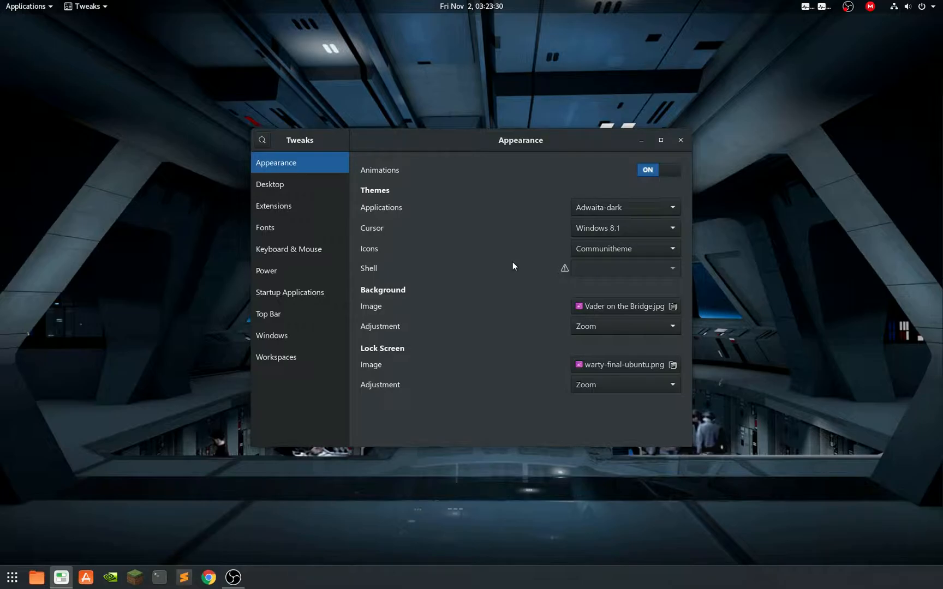
click(681, 140)
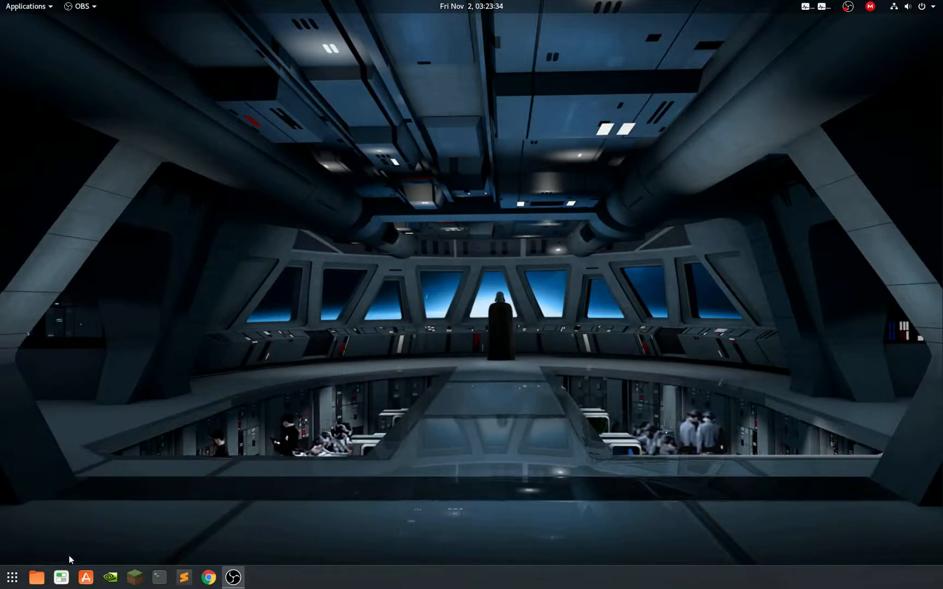
- Browse the first two pages of installed applications, and open Sublime Text briefly before closing it
click(12, 577)
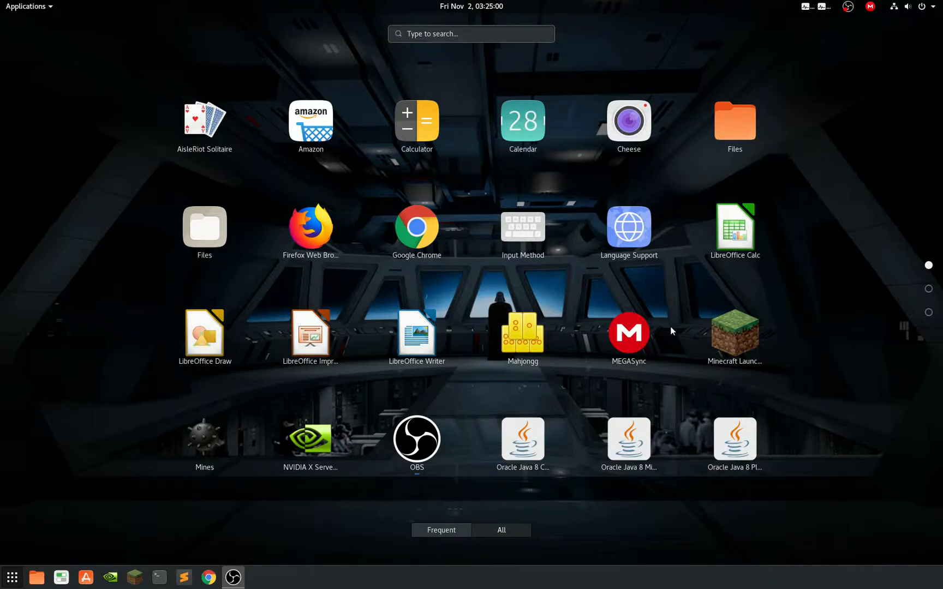
scroll(514, 339, down, 1)
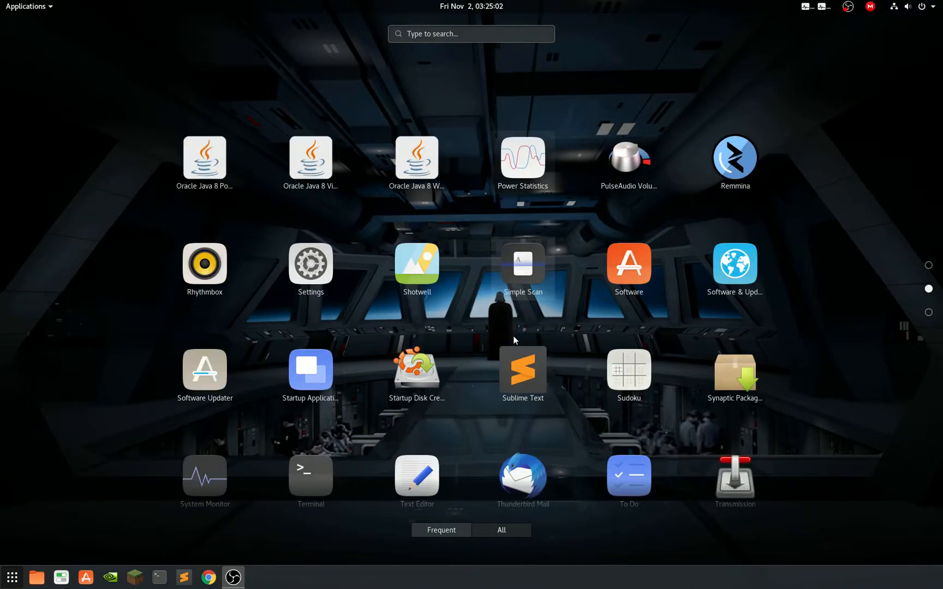
scroll(514, 339, up, 1)
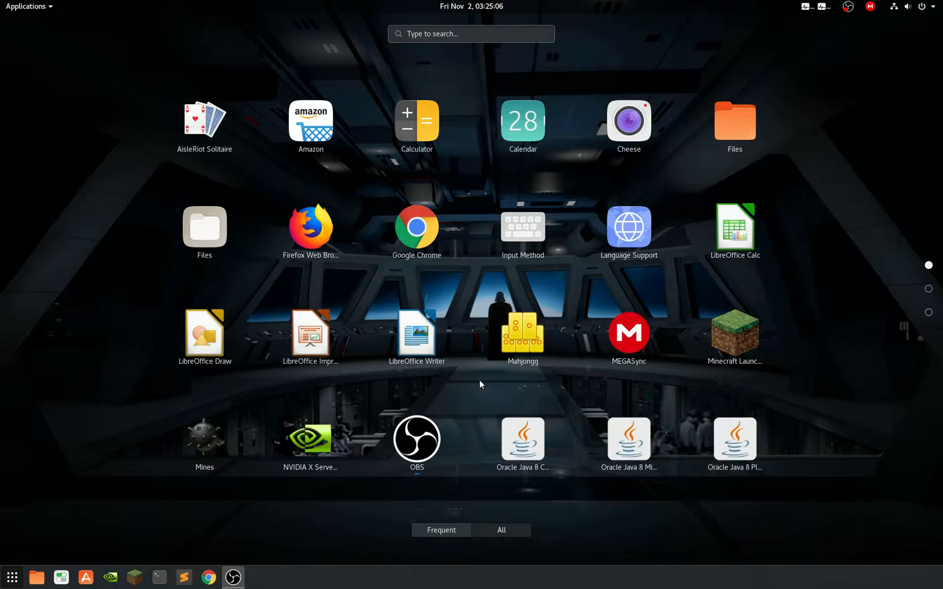
scroll(480, 382, down, 1)
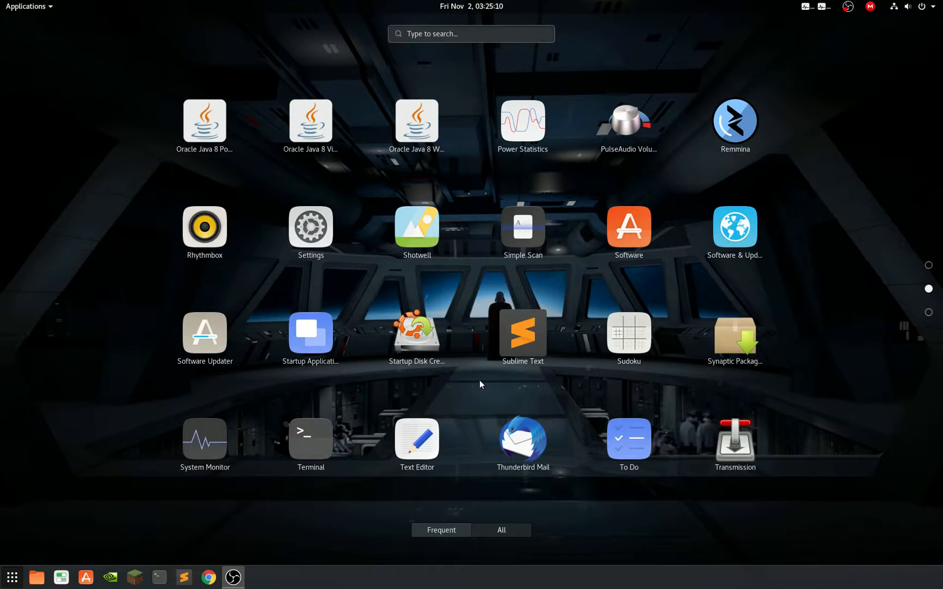
click(533, 336)
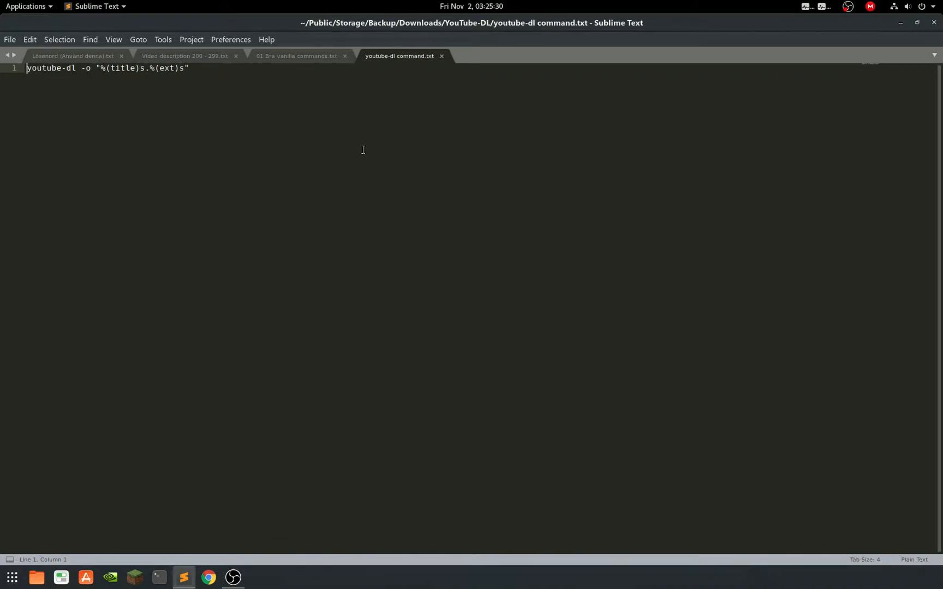
click(933, 25)
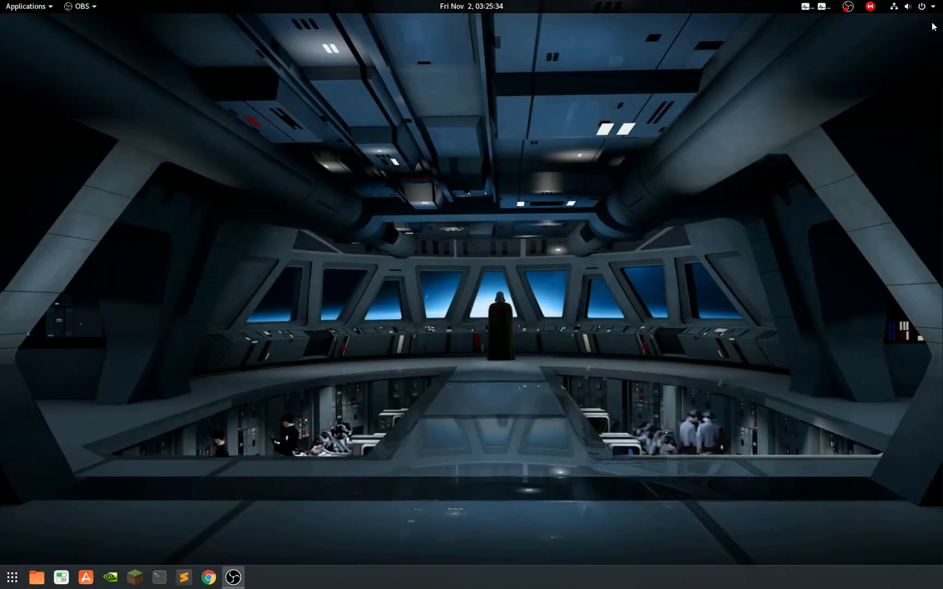
- Browse the installed applications through to the last page, containing Tweaks, Utilities, Videos and VLC media player
click(12, 577)
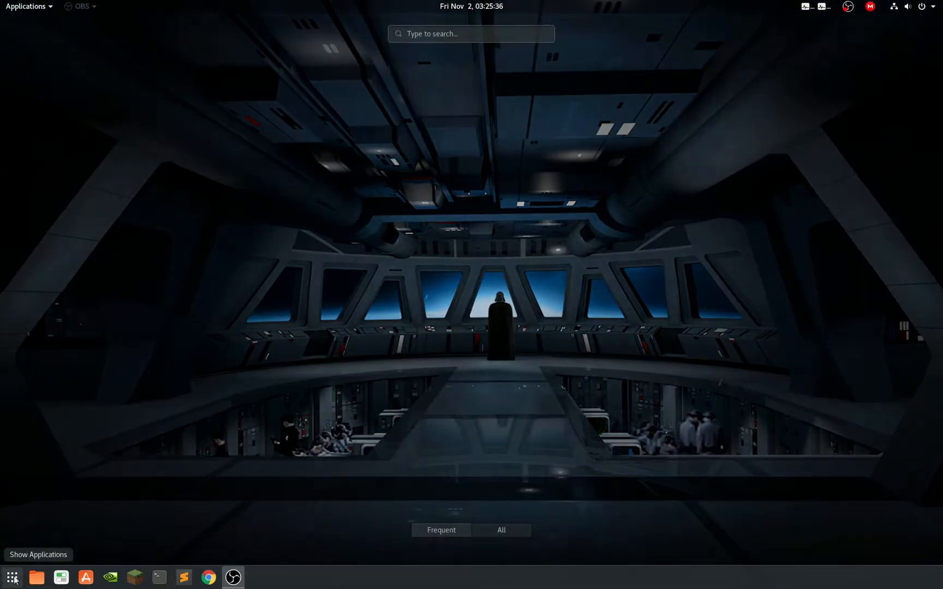
scroll(294, 322, down, 1)
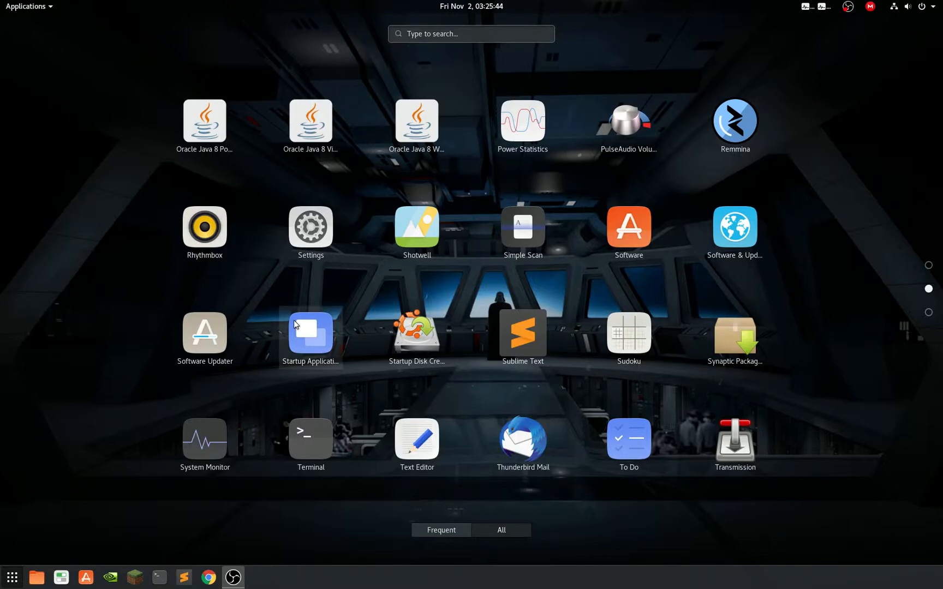
scroll(295, 324, down, 1)
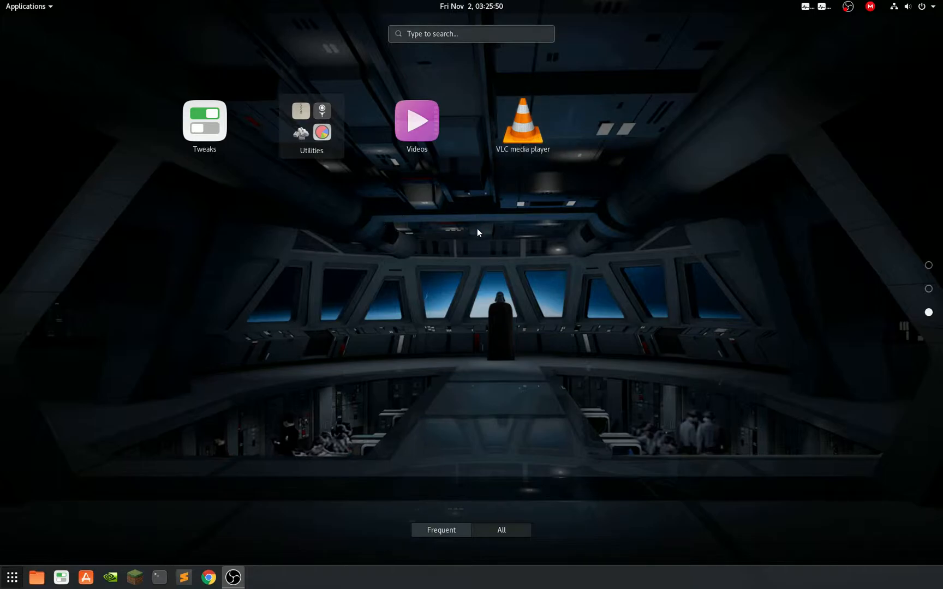
- Switch to Ubuntu Software and search the catalogue for "vlc"
click(86, 577)
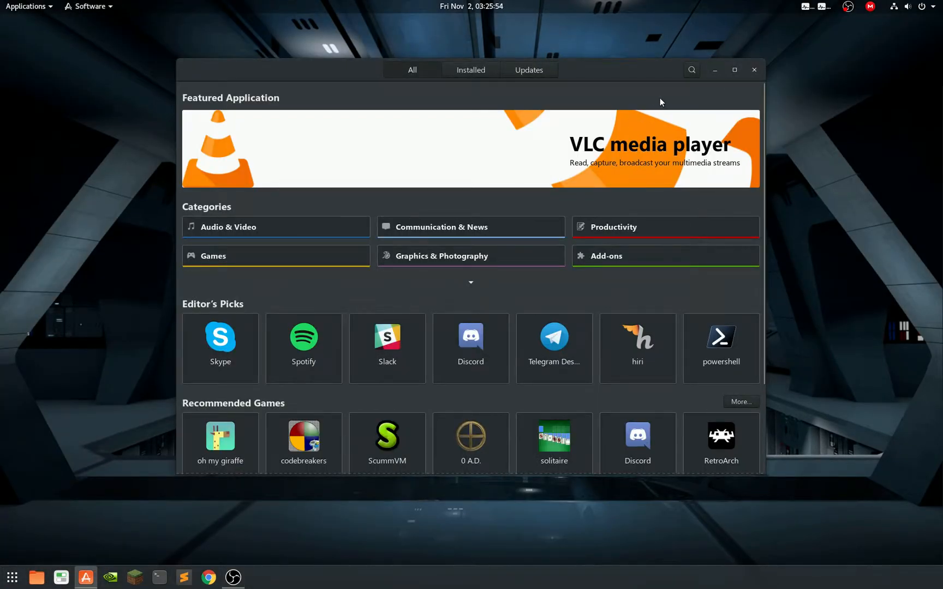
key(ctrl+f)
text(vlc)
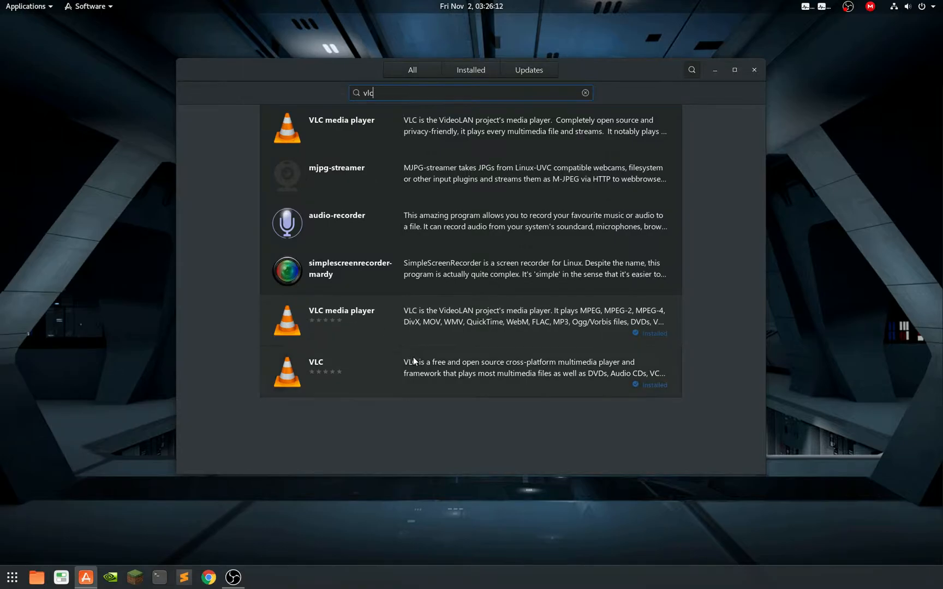
- Examine the version, source and size details of the installed VLC package at the end of the results
click(432, 374)
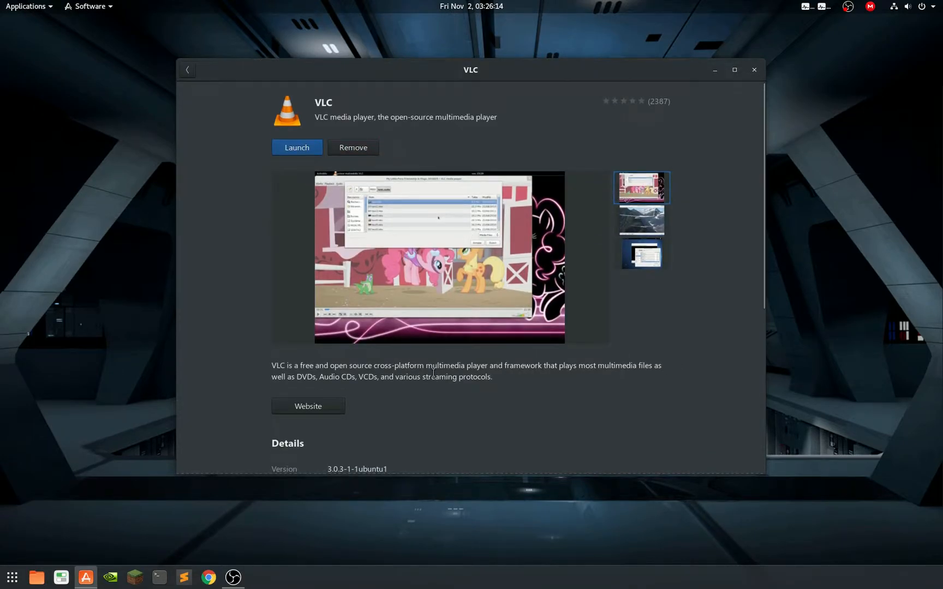
scroll(433, 375, down, 3)
scroll(434, 375, down, 5)
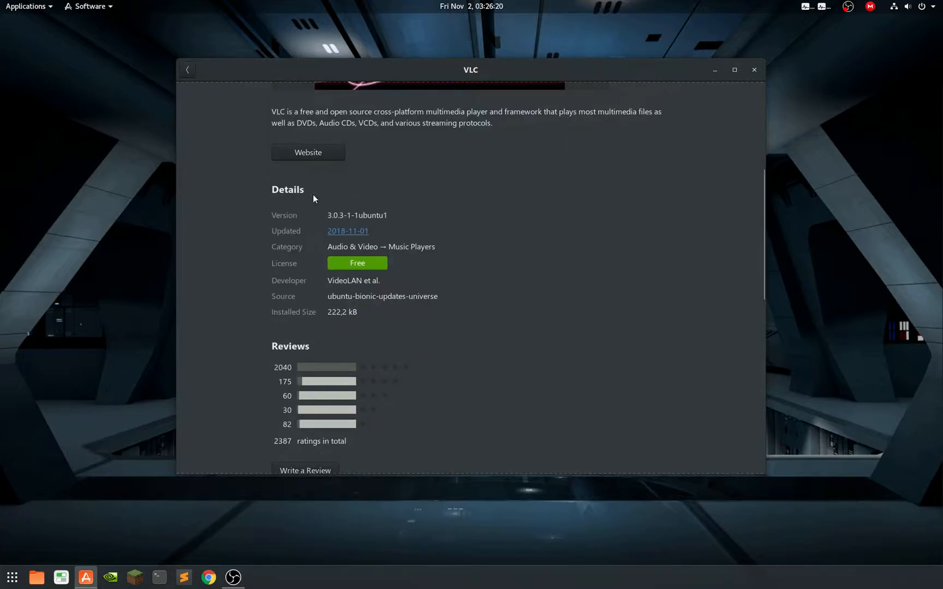
scroll(263, 154, up, 5)
scroll(263, 155, up, 3)
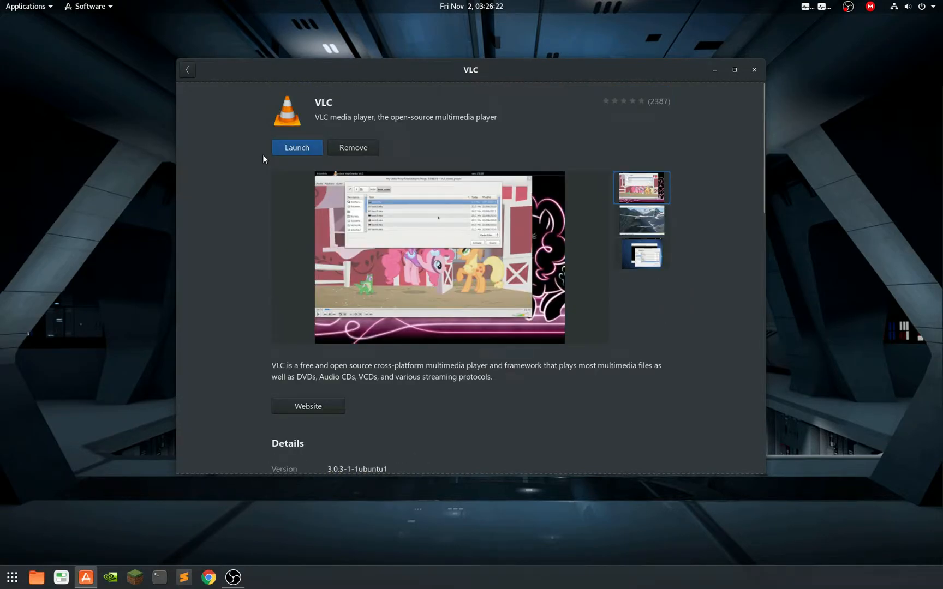
- Return to the search results and examine the details of the first-listed VLC media player package for comparison
click(189, 69)
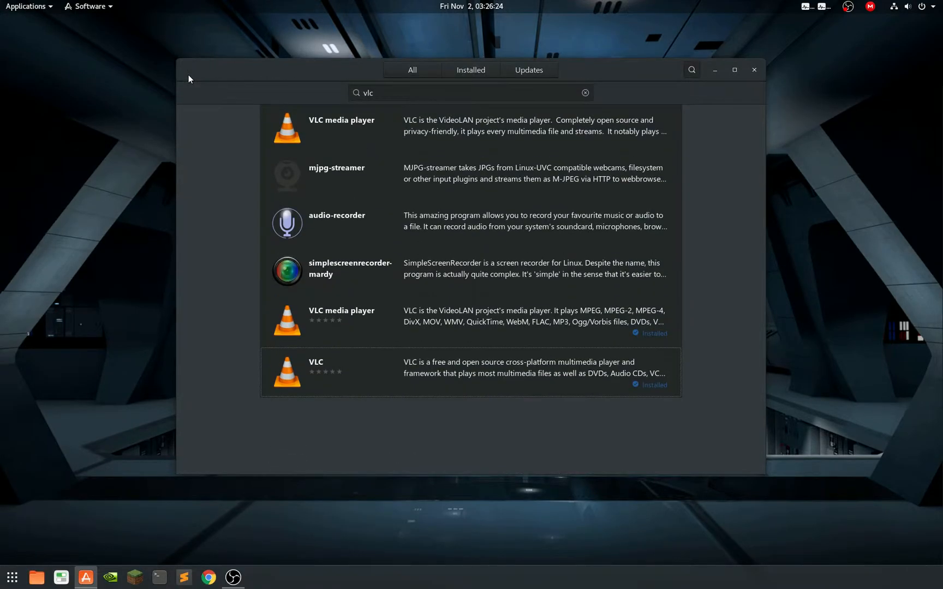
click(324, 144)
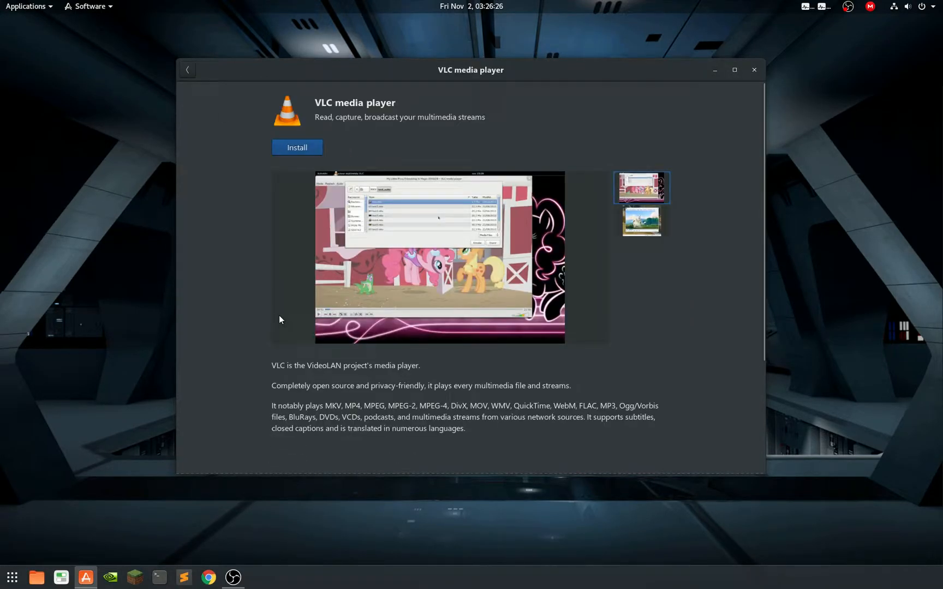
scroll(280, 319, down, 5)
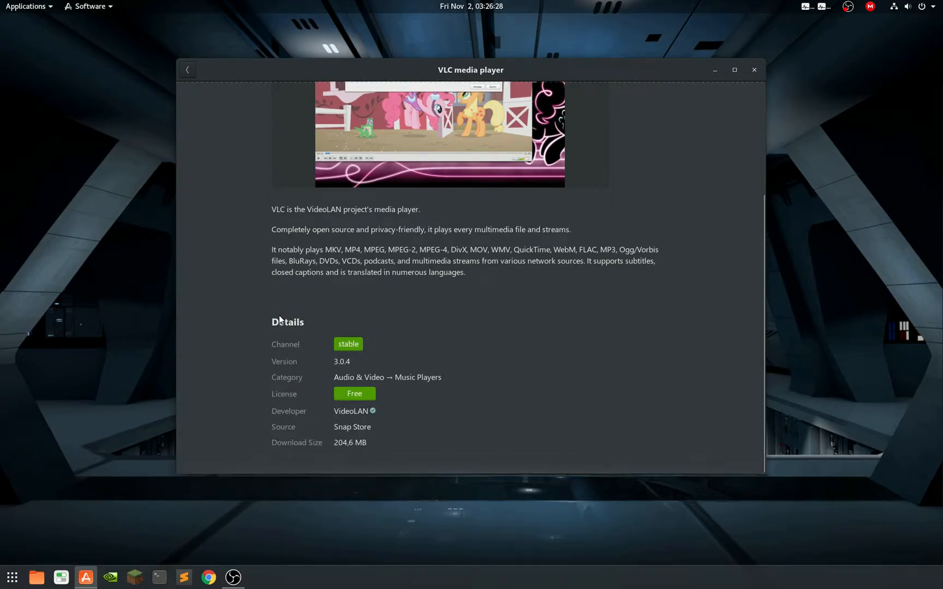
- Examine the version, source and size details of the last-listed VLC package, and close Ubuntu Software
click(189, 71)
click(370, 360)
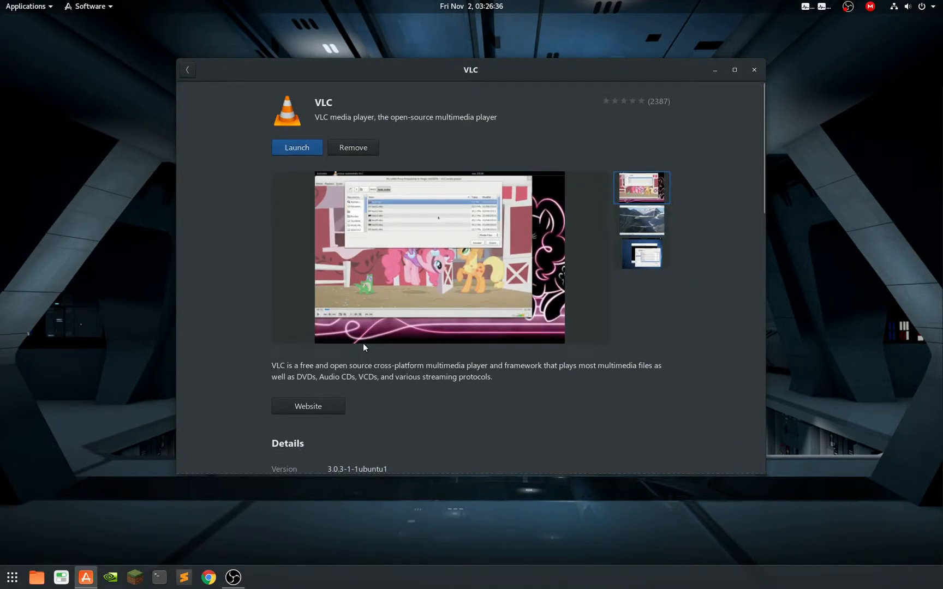
scroll(363, 345, down, 5)
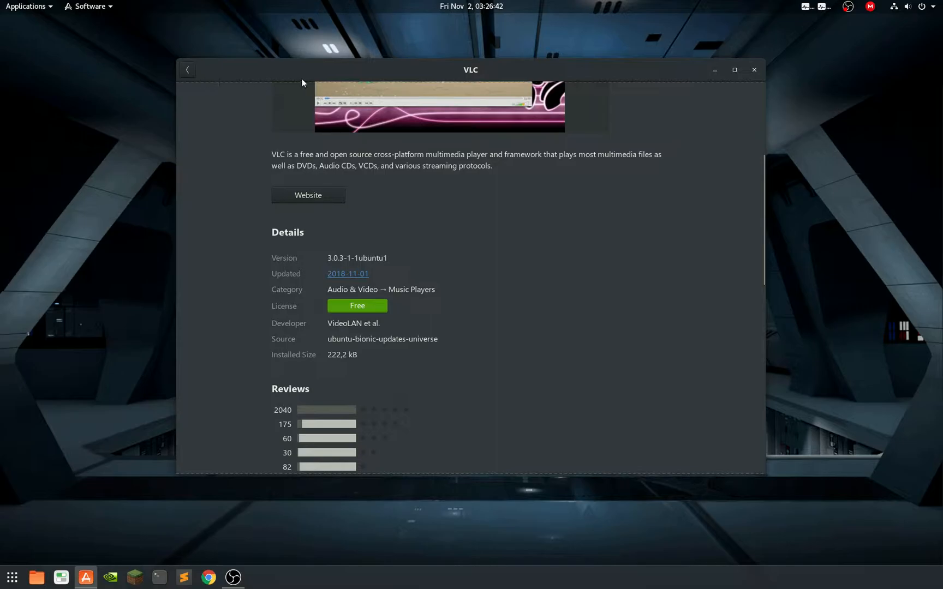
click(194, 72)
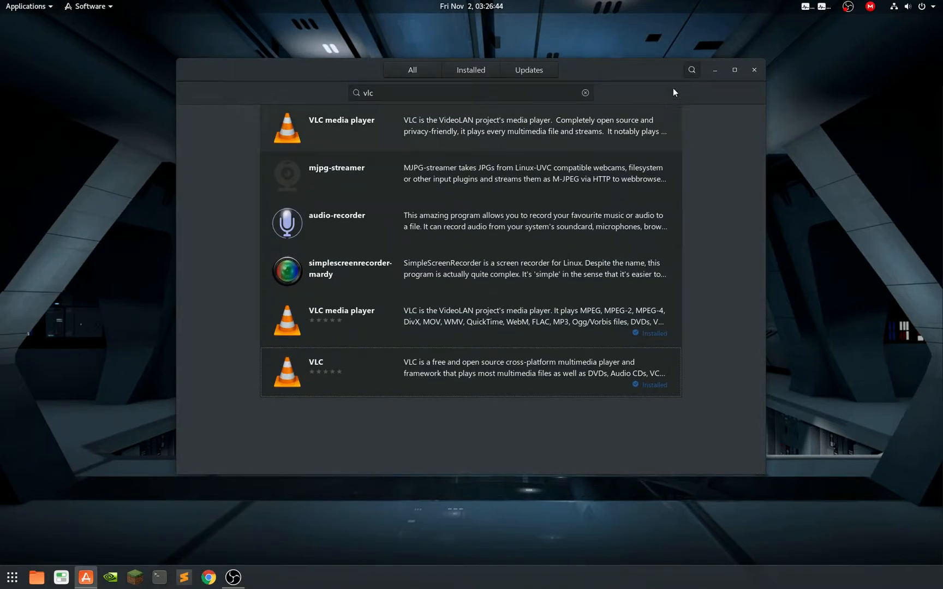
click(754, 71)
- Look through the application categories, including Accessories and Games, and open the Files manager at the Home folder
click(22, 7)
mouse_move(34, 51)
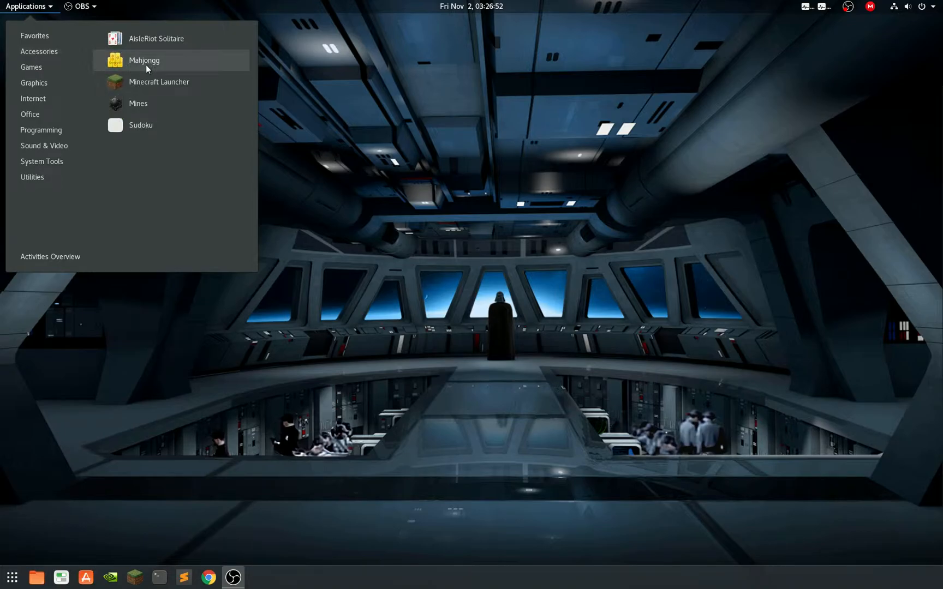
click(111, 59)
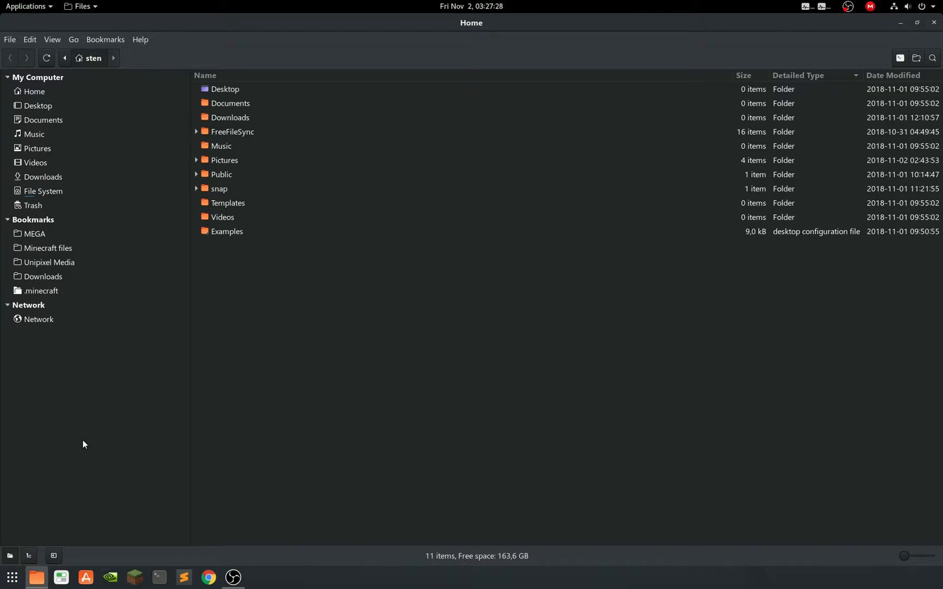
- Split the file view into two panes, show the Minecraft files bookmark in the second, and restore the single Home pane
key(F3)
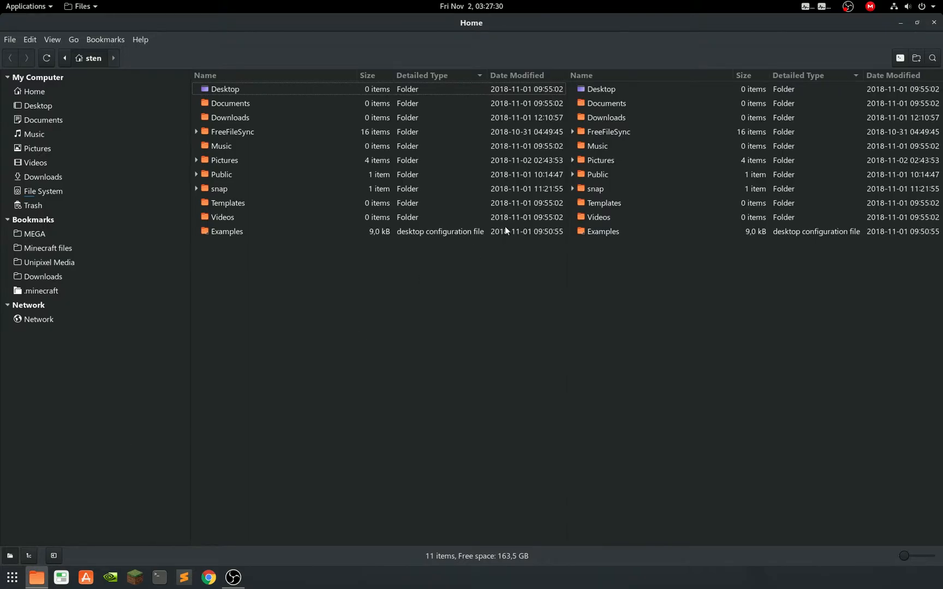
click(652, 274)
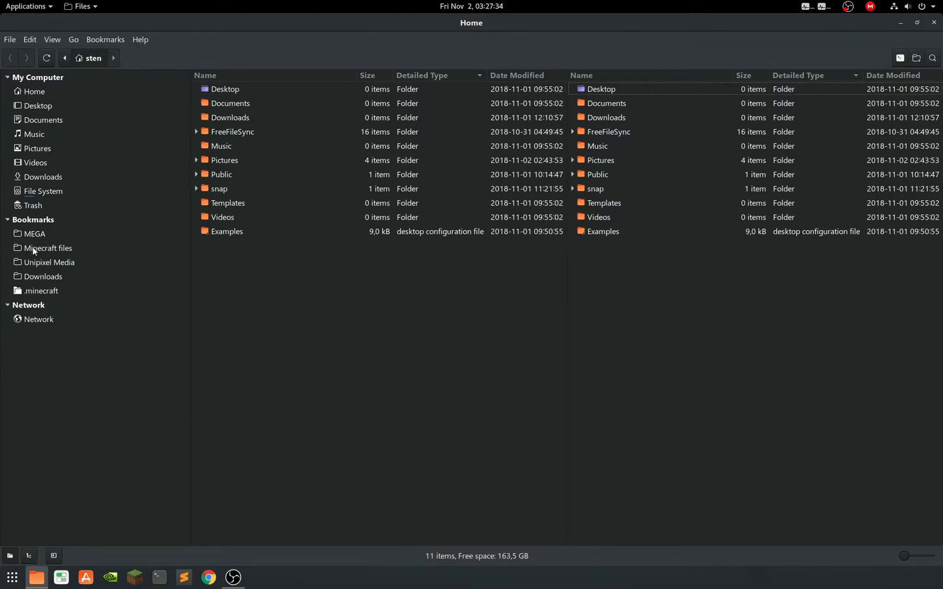
click(53, 250)
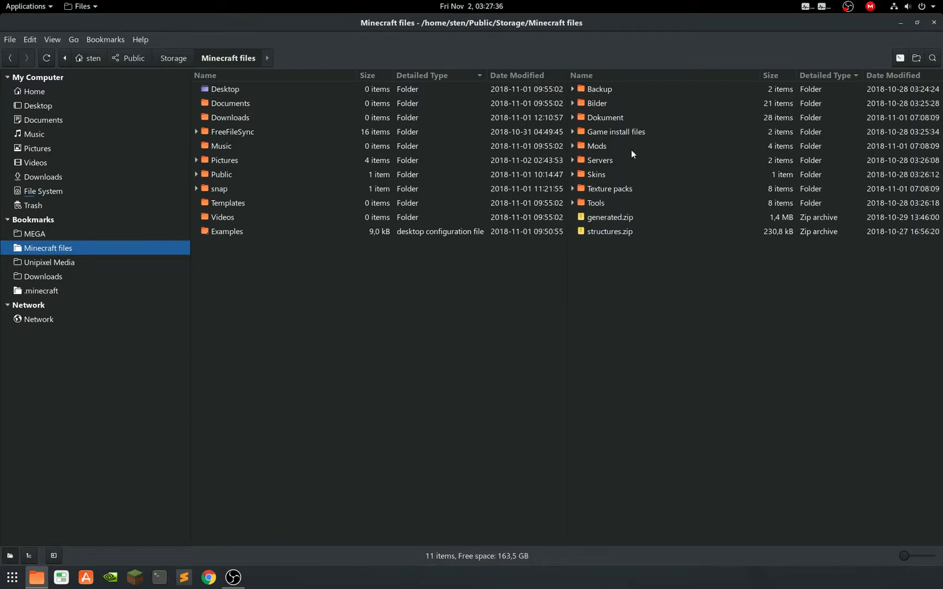
click(348, 309)
key(F3)
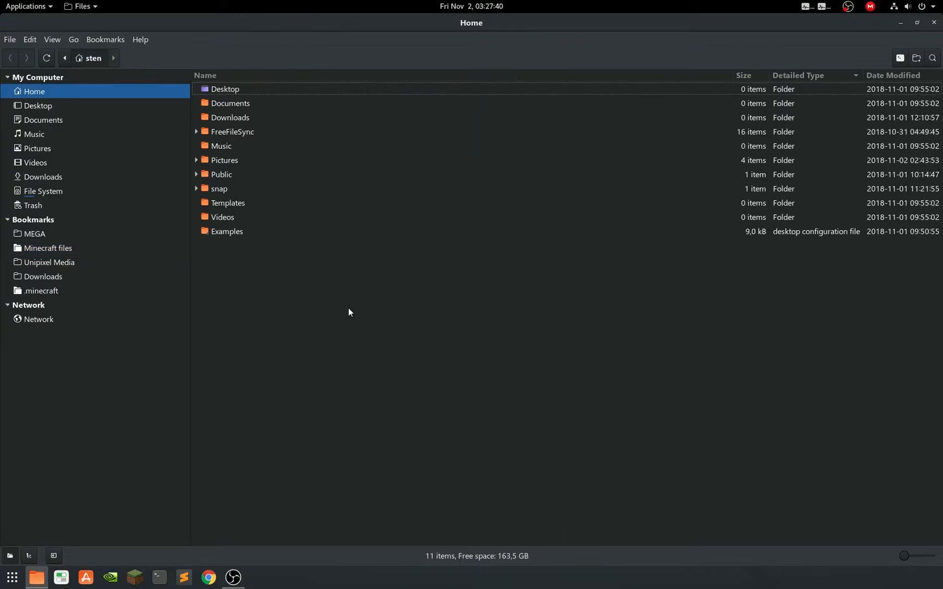
- Show the sidebar as a folder tree, expand Home through Public and Storage to Minecraft files, and restore the places sidebar
click(32, 555)
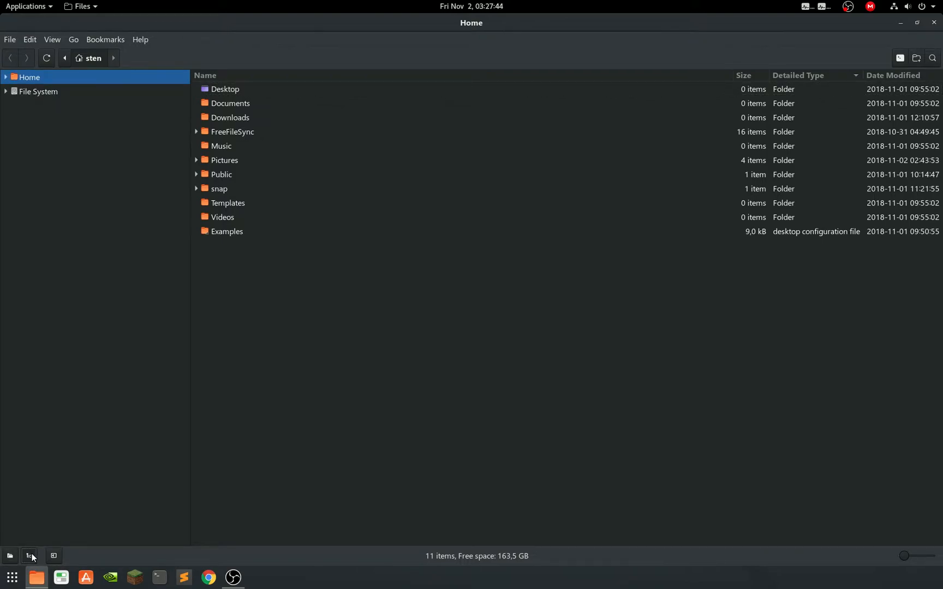
click(31, 555)
click(31, 555)
click(6, 77)
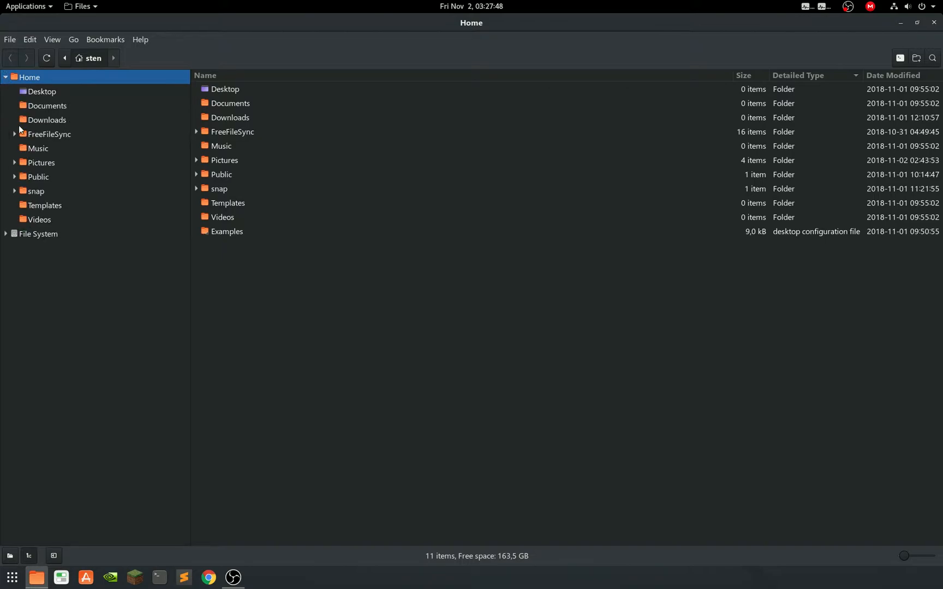
click(15, 177)
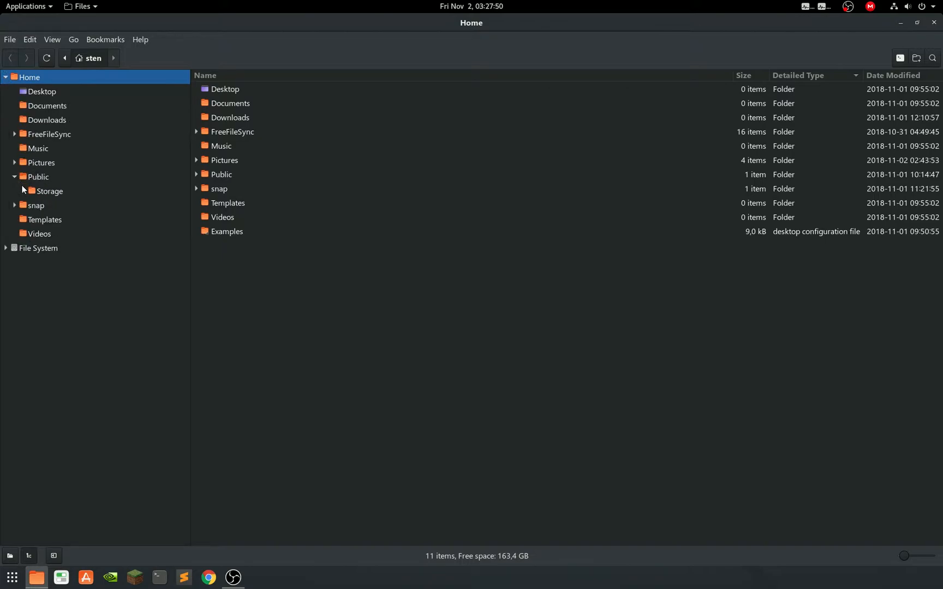
click(23, 191)
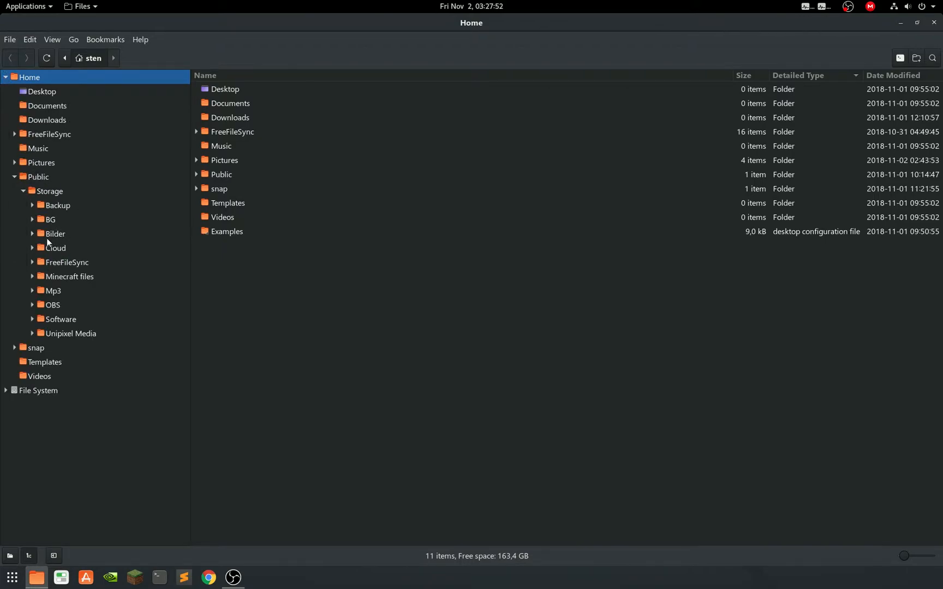
click(32, 277)
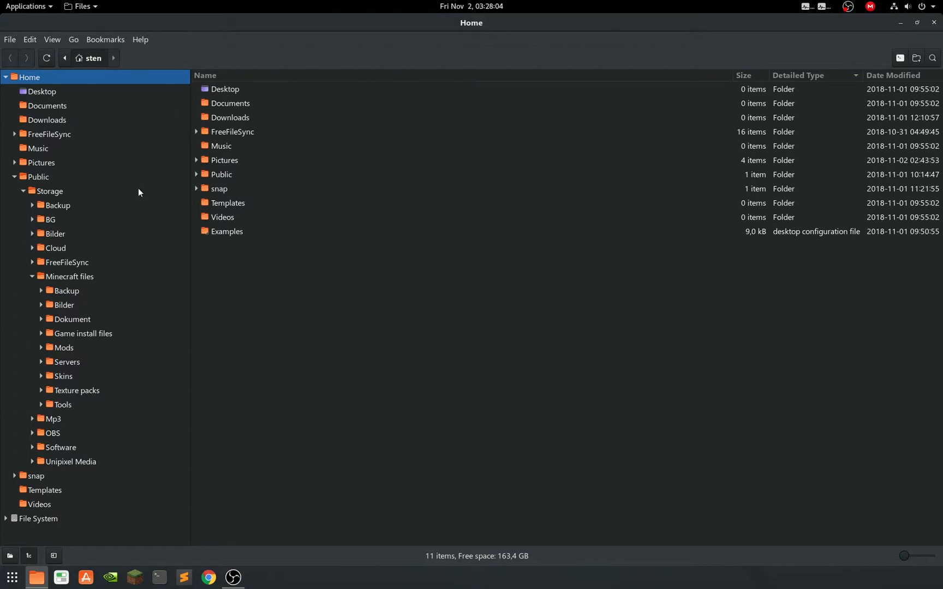
click(29, 556)
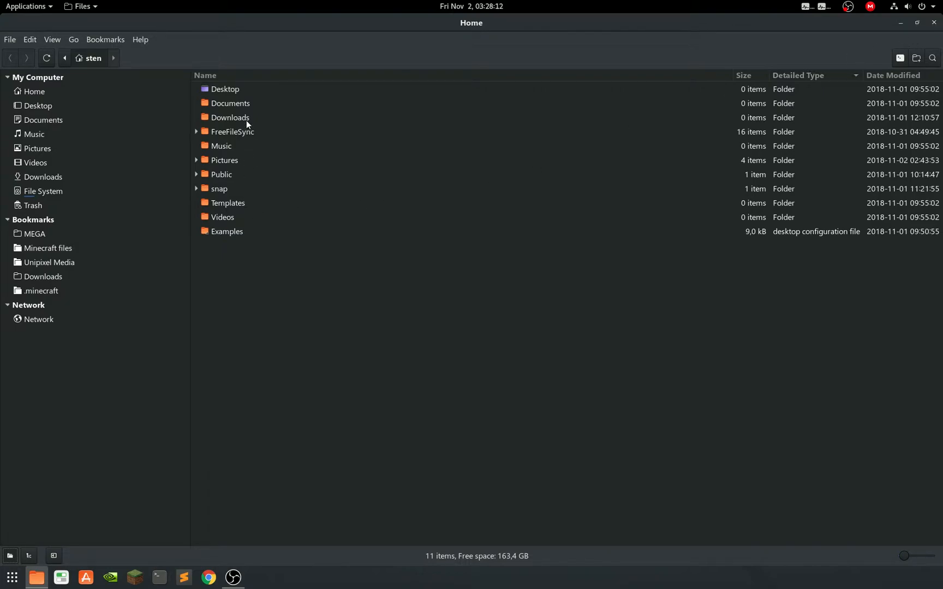
- Open a terminal in the Documents folder from the file manager, and close both windows
double_click(244, 104)
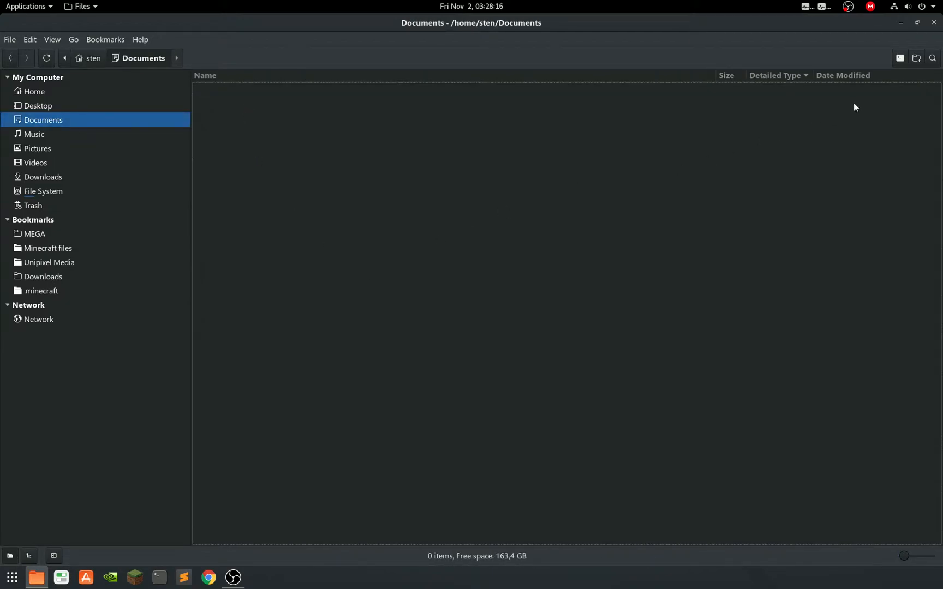
click(900, 59)
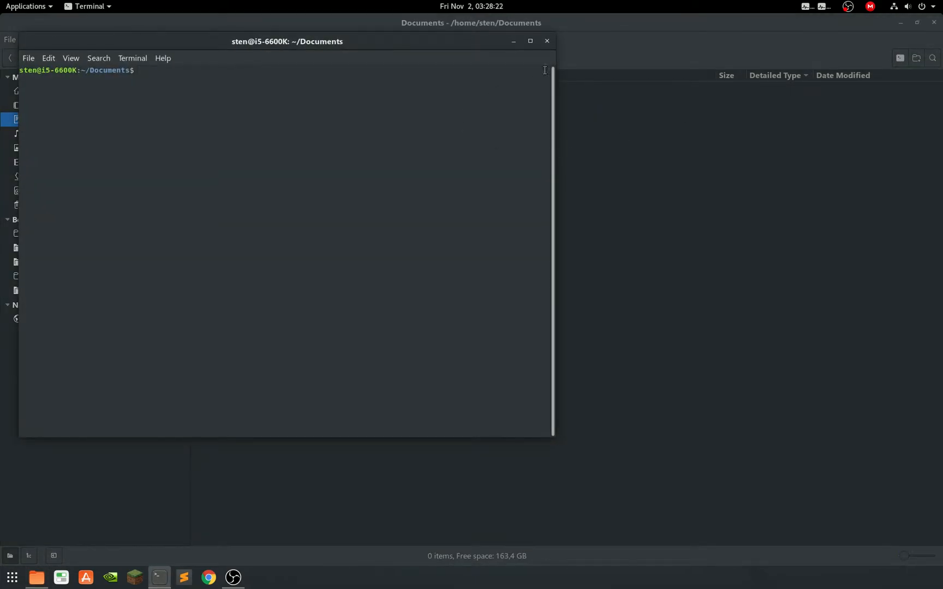
click(547, 41)
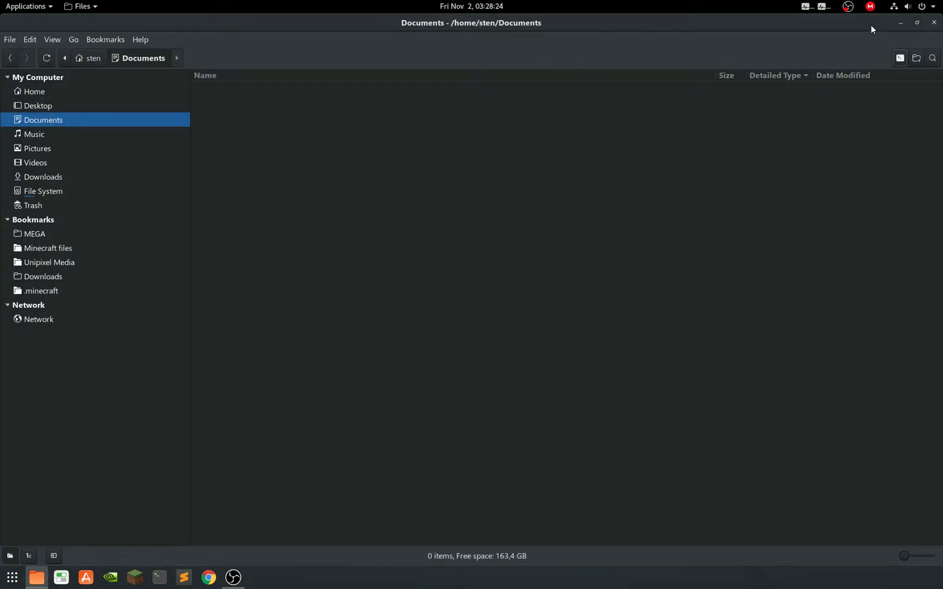
click(936, 23)
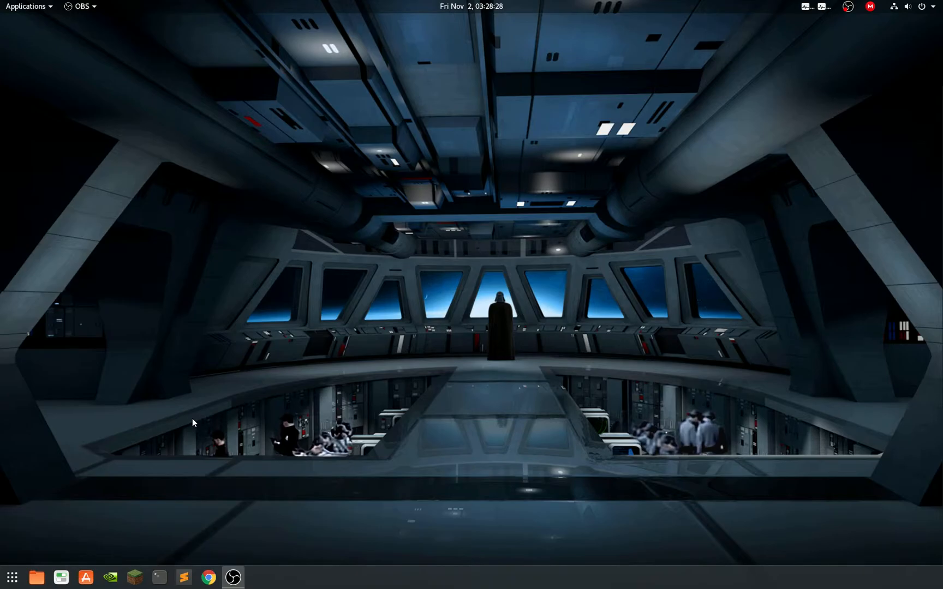
- Browse the installed applications by category, including Internet, Graphics and System Tools
click(25, 8)
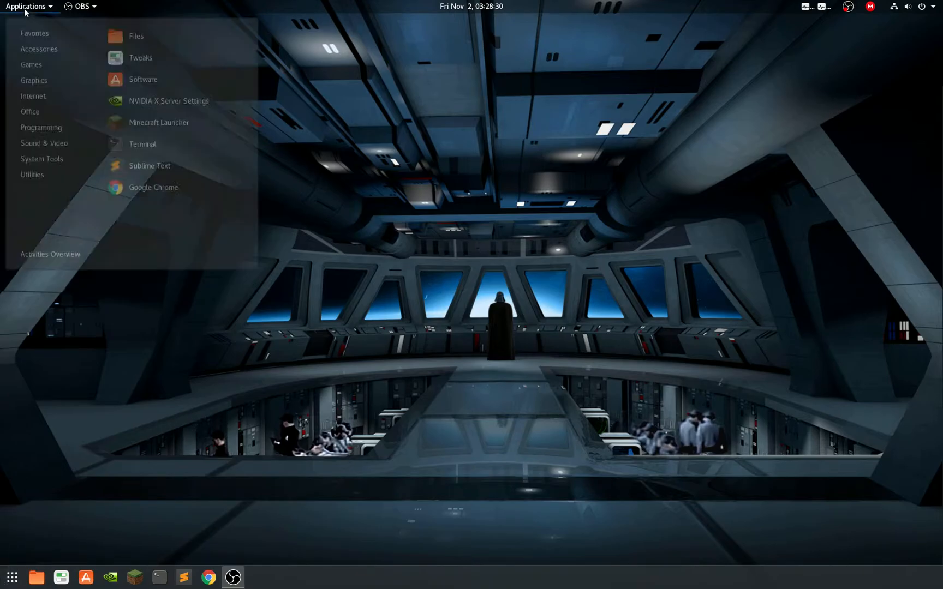
mouse_move(45, 116)
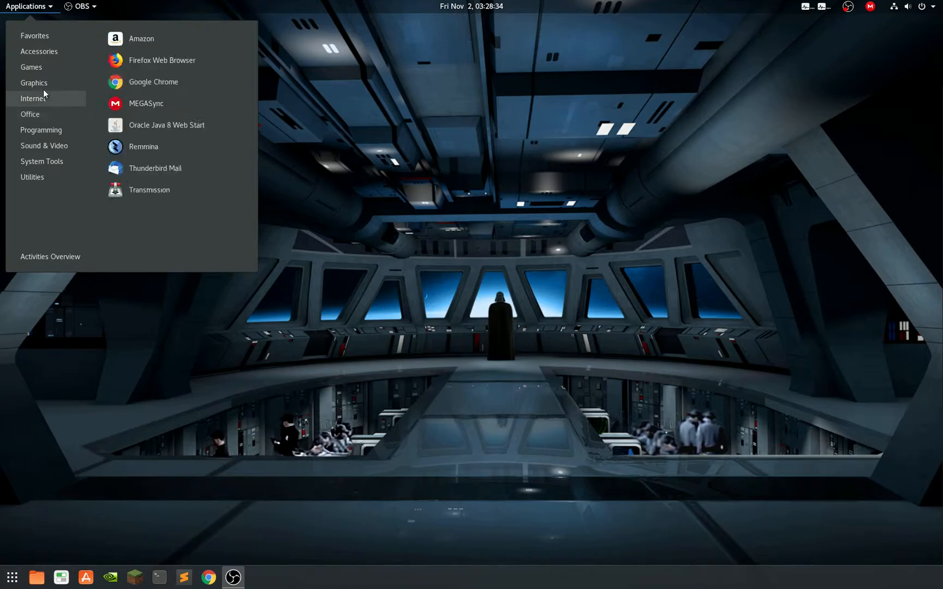
mouse_move(45, 85)
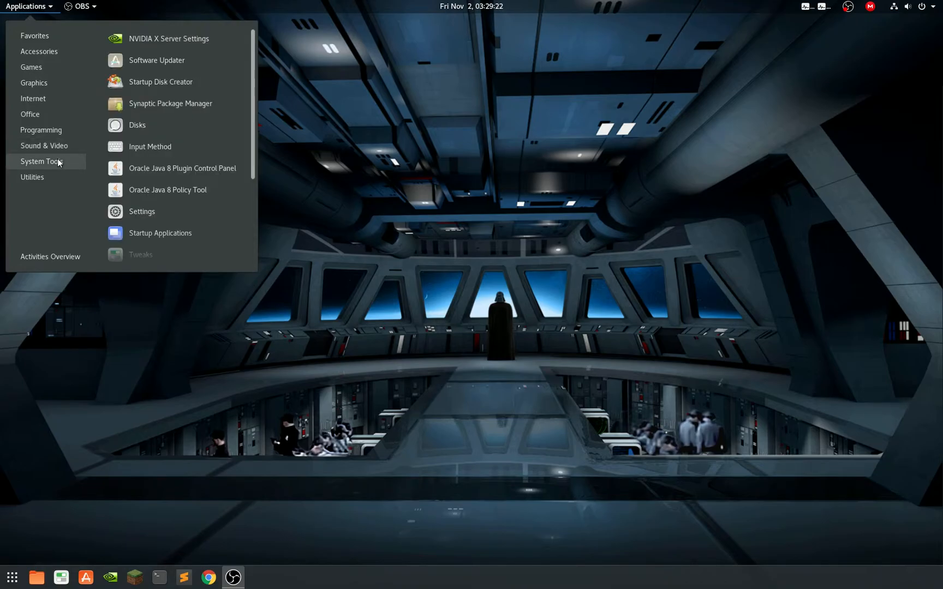
key(Escape)
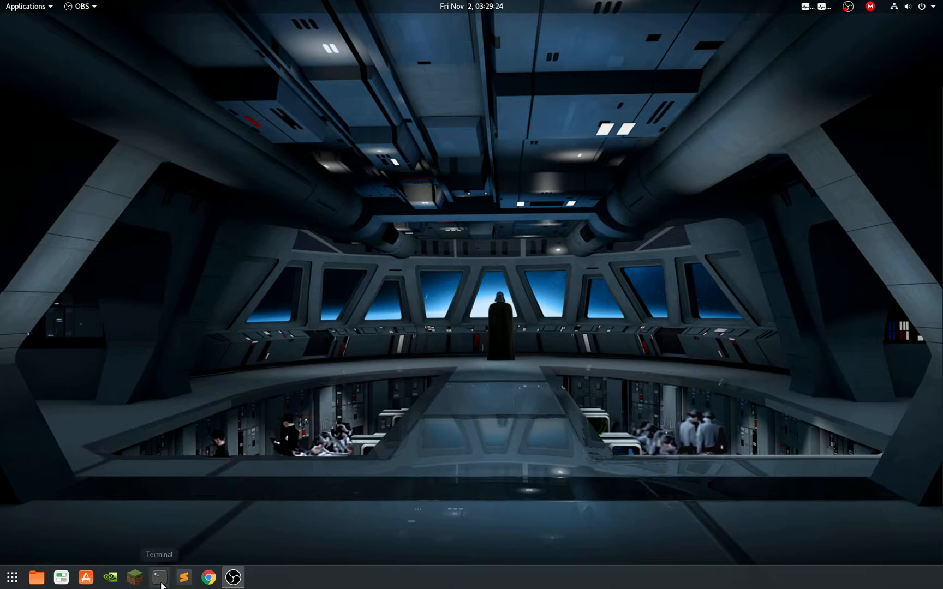
- Run qpaeq from a terminal, enlarge the equalizer window to view all its frequency bands, and close both windows
click(159, 578)
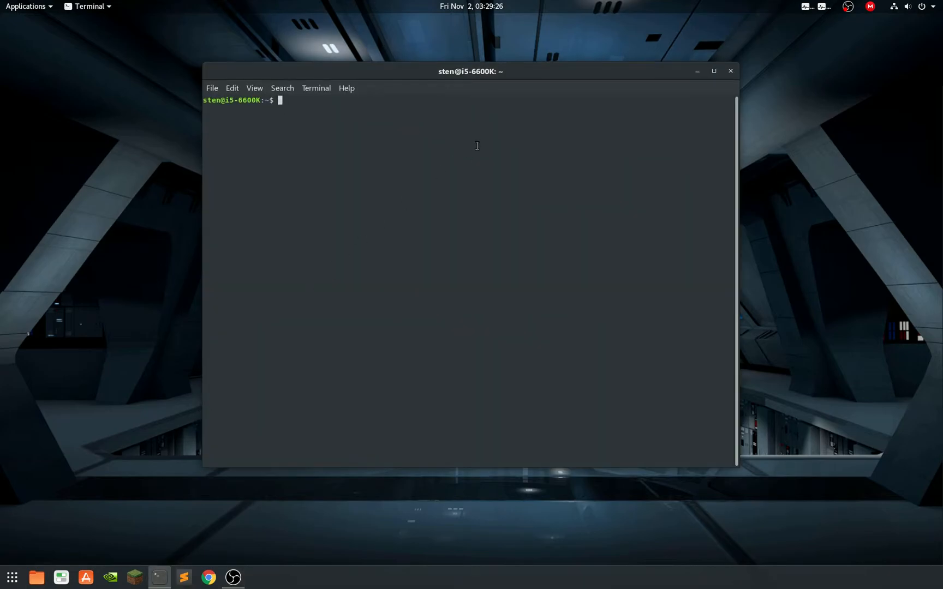
text(qpaeq)
key(Return)
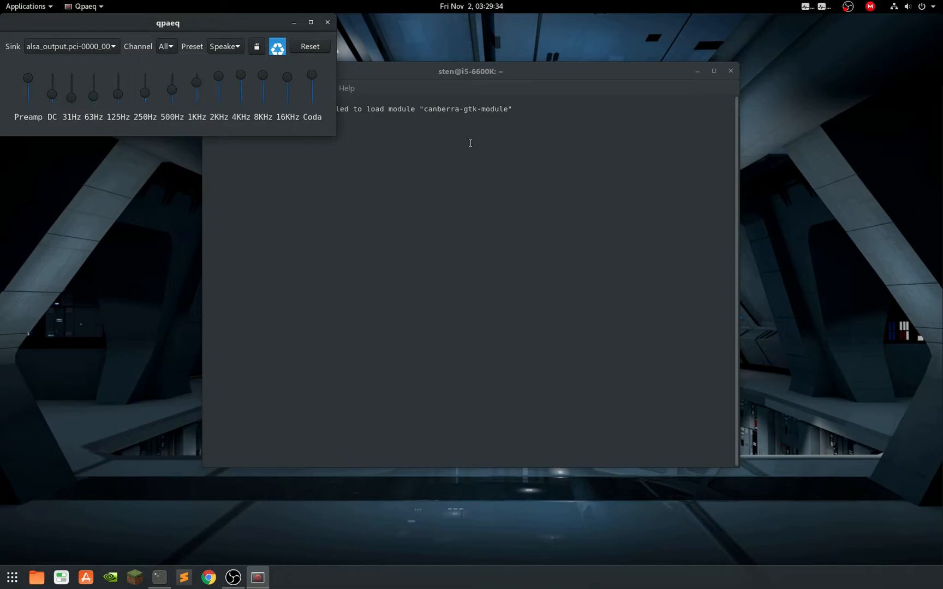
drag(335, 138, 739, 352)
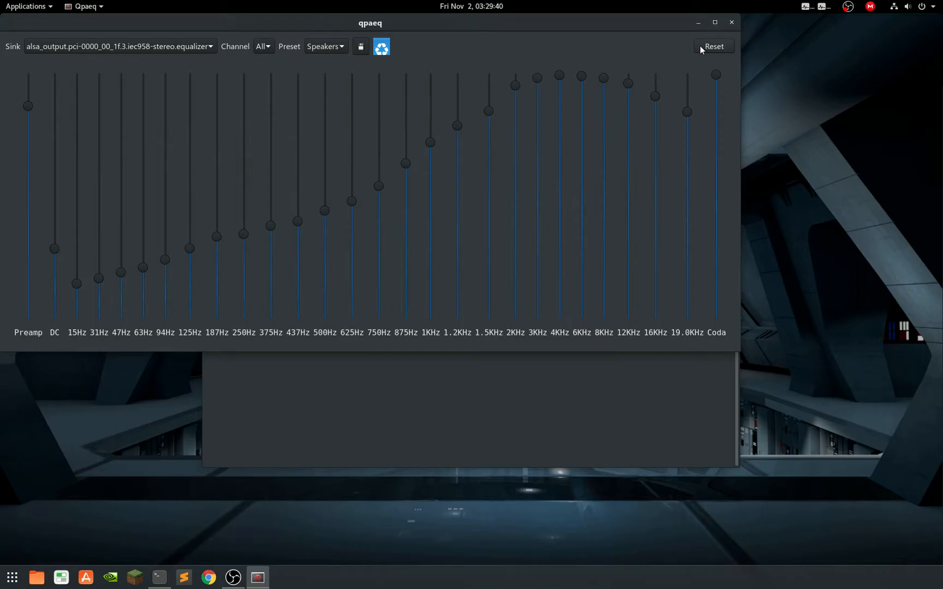
click(732, 22)
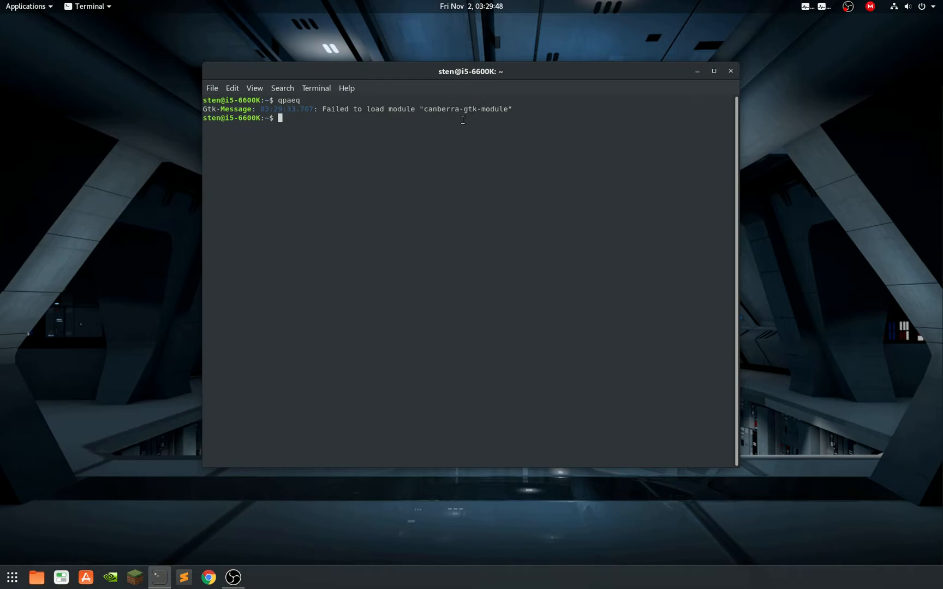
click(730, 71)
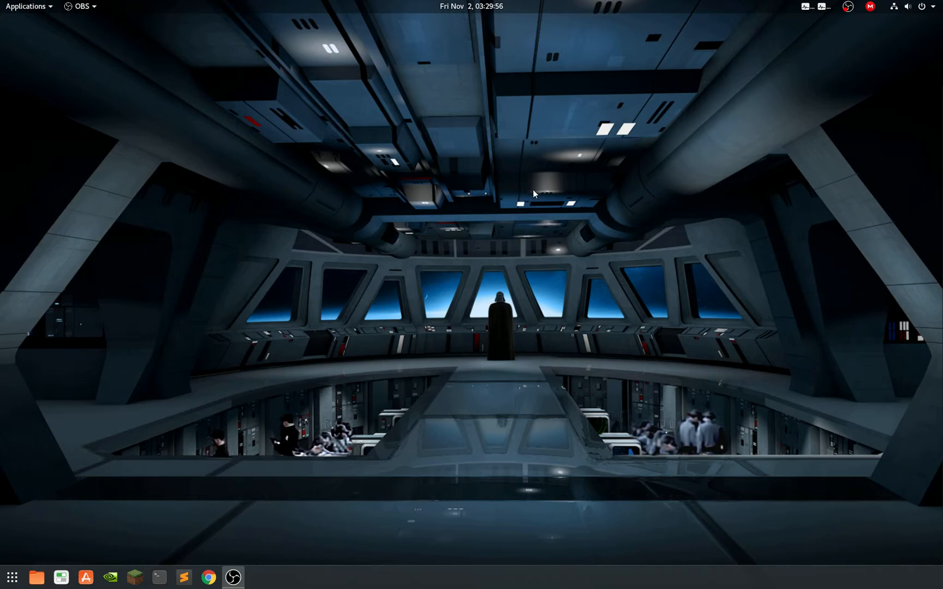
- Open the system settings and show the About details of the Ubuntu installation
click(909, 8)
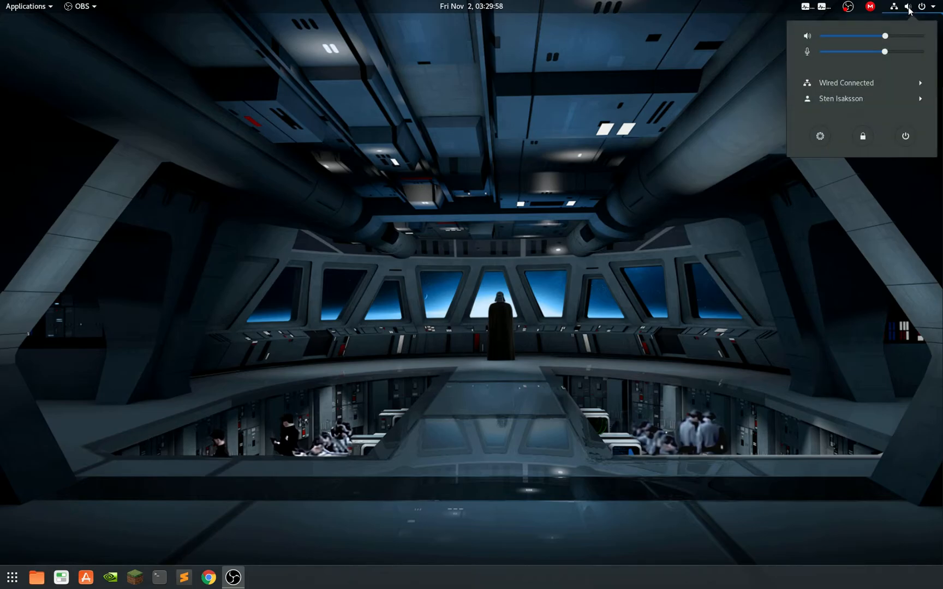
click(820, 137)
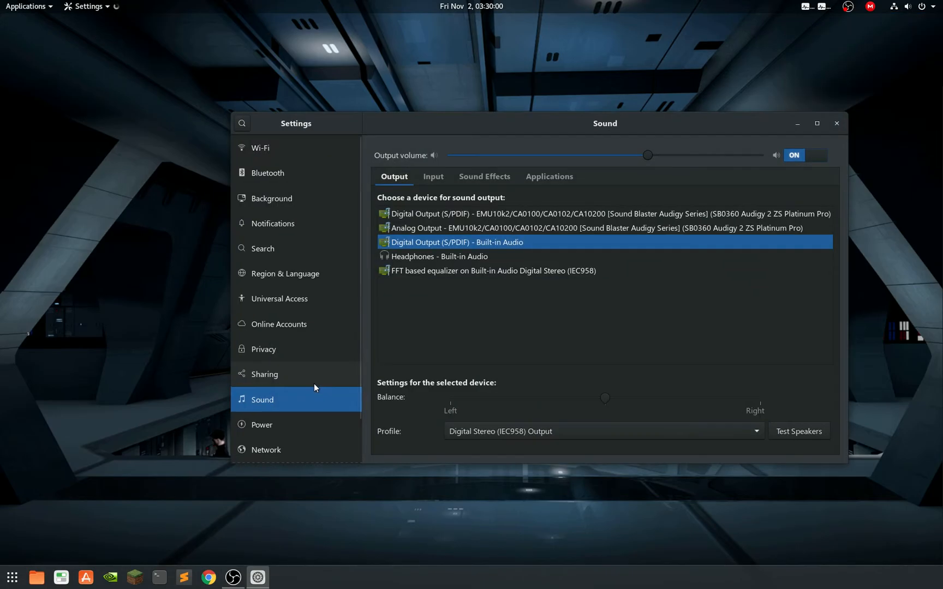
scroll(286, 431, down, 2)
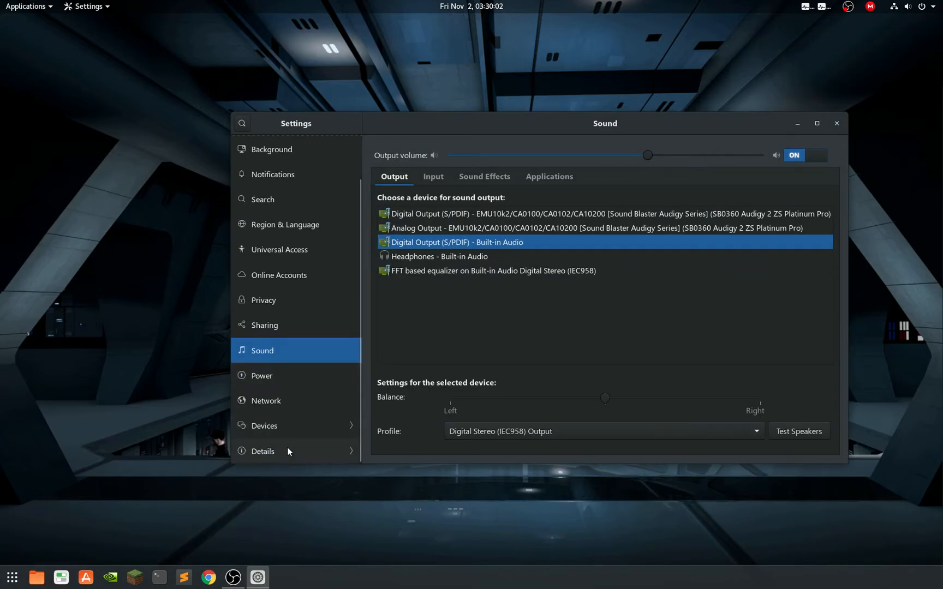
click(287, 447)
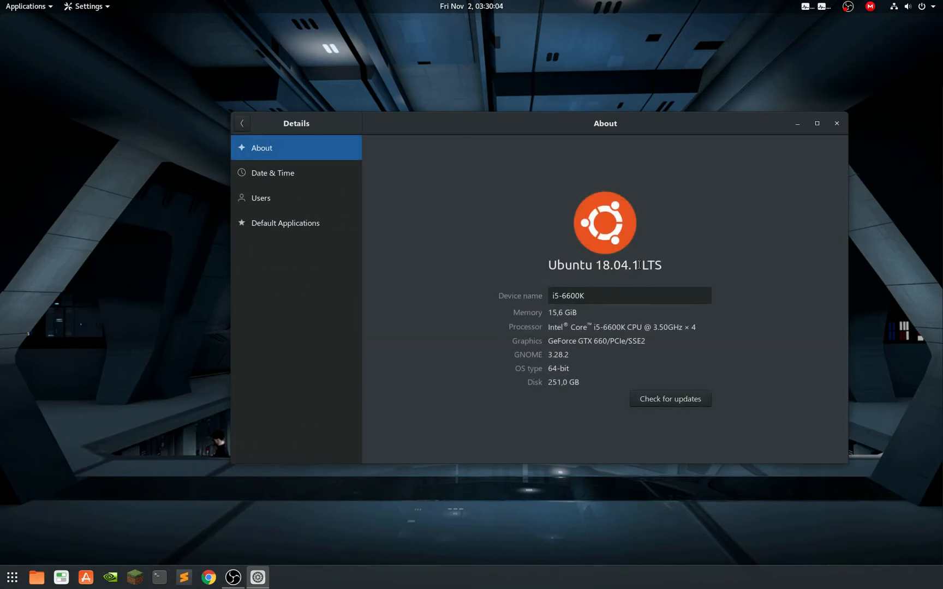